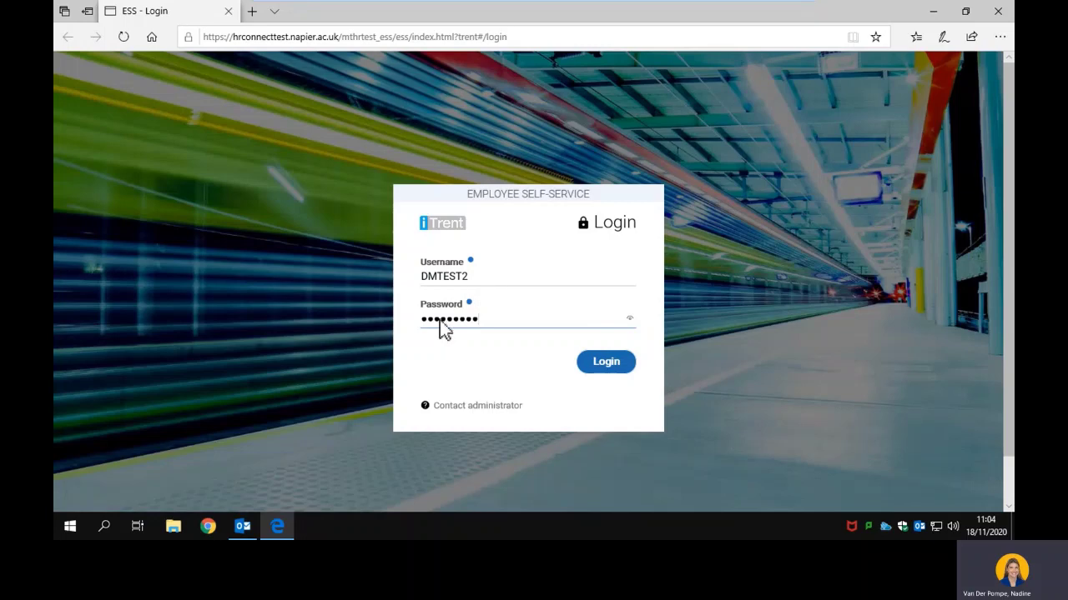
# Log in to the employee self-service site and open the Goals & Performance page
pyautogui.click(604, 365)
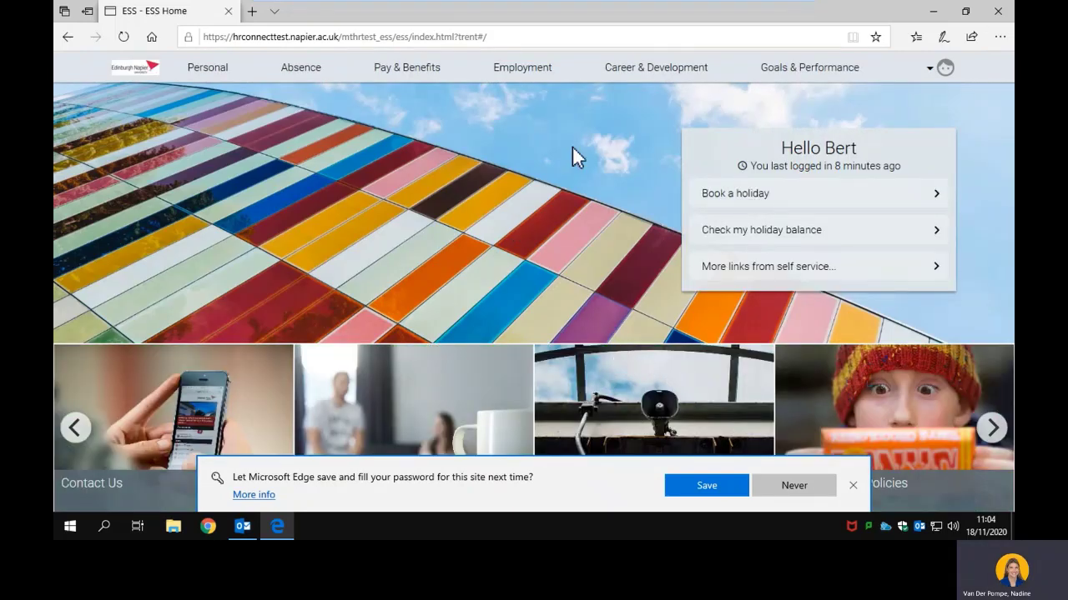
pyautogui.click(820, 73)
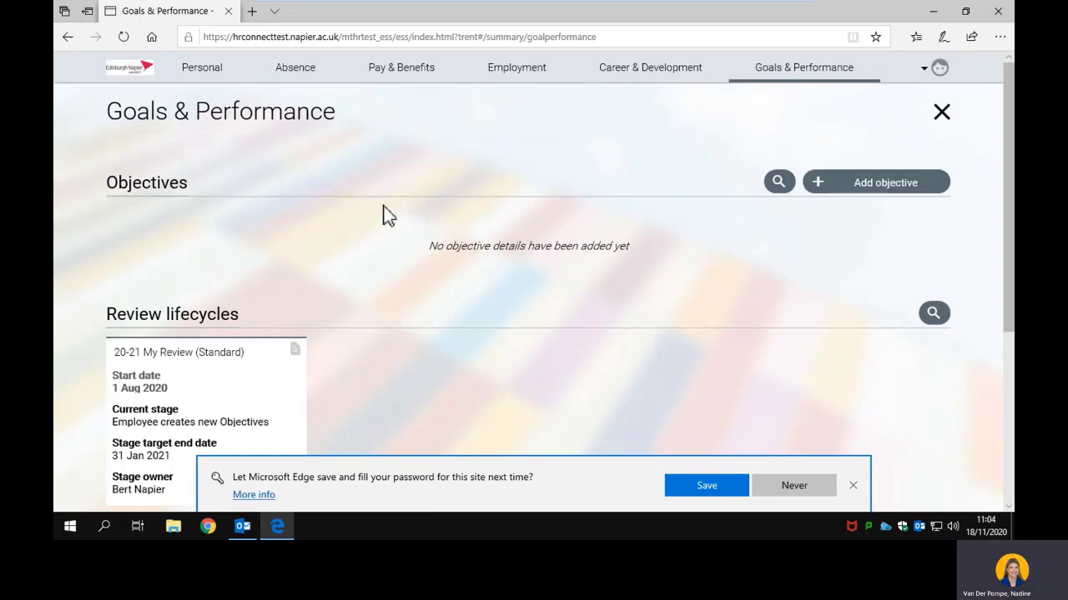
# Open the 20-21 My Review (Standard) lifecycle and generate the form for the "Employee creates new Objectives" stage
pyautogui.scroll(-3, 249, 265)
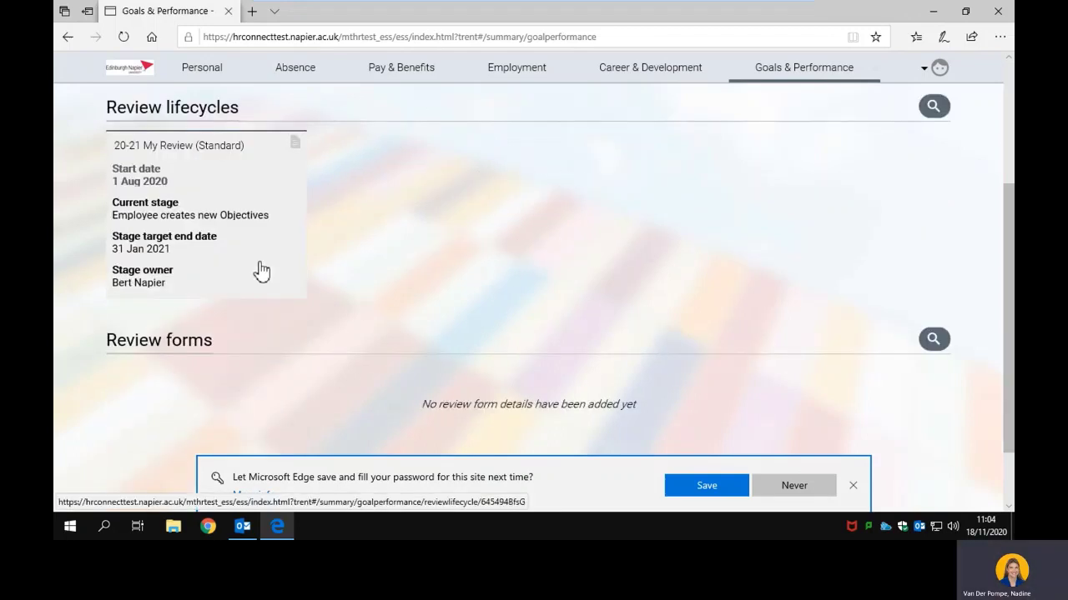
pyautogui.scroll(1, 233, 304)
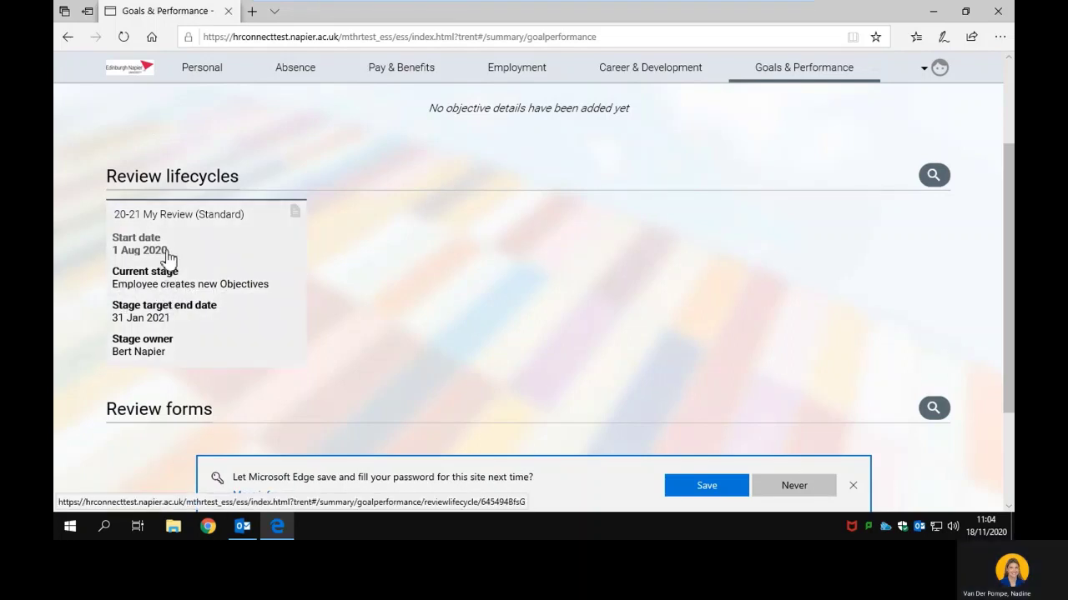
pyautogui.click(165, 338)
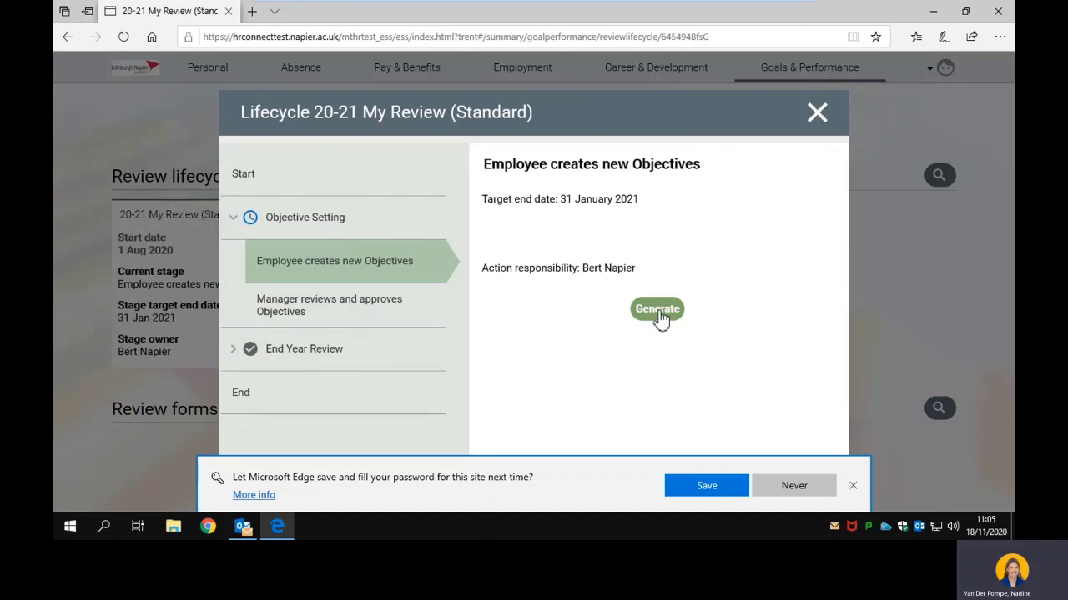
pyautogui.click(657, 309)
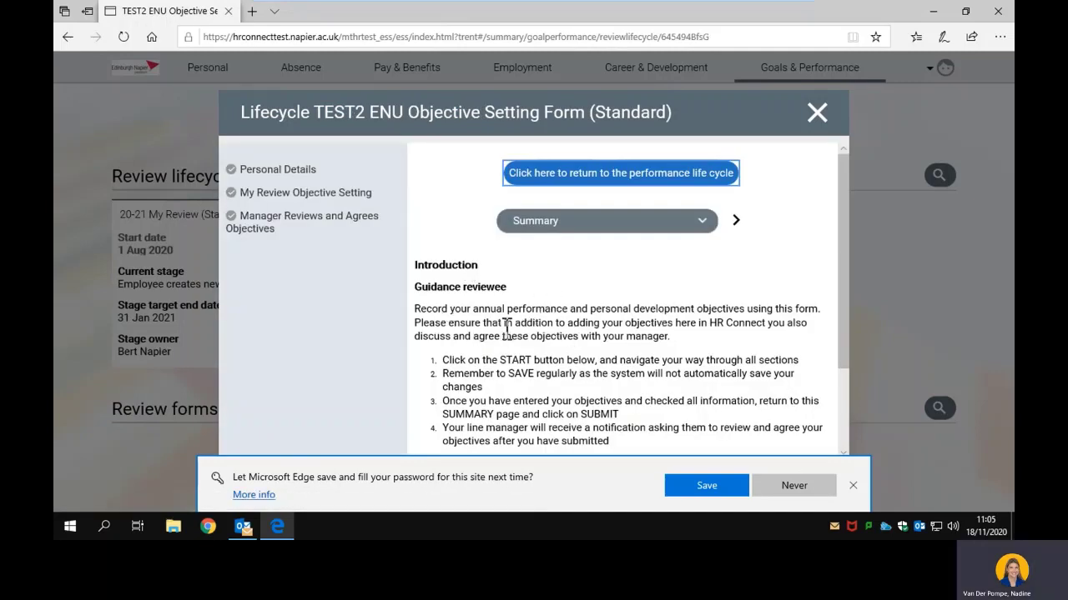
# Read the reviewee and reviewer guidance in the introduction of the objective setting form
pyautogui.scroll(-2, 551, 320)
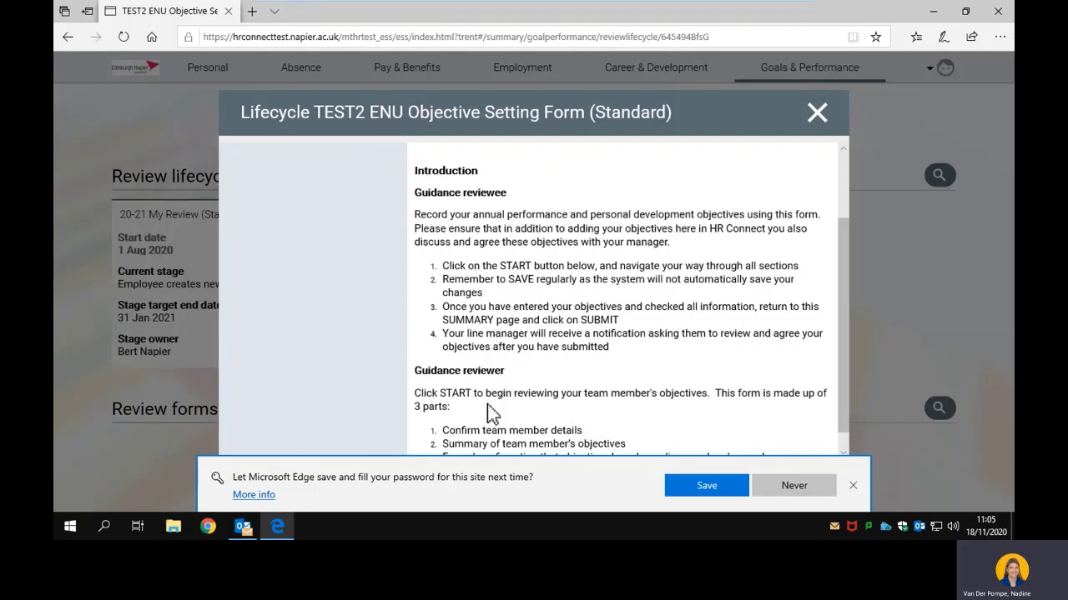
pyautogui.scroll(-1, 547, 398)
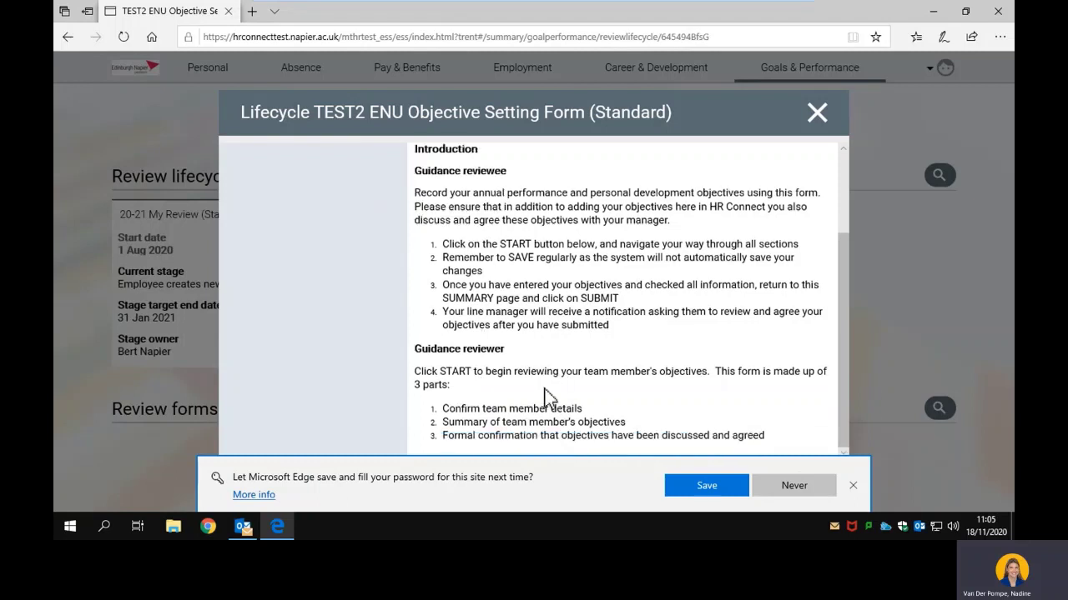
pyautogui.scroll(2, 546, 399)
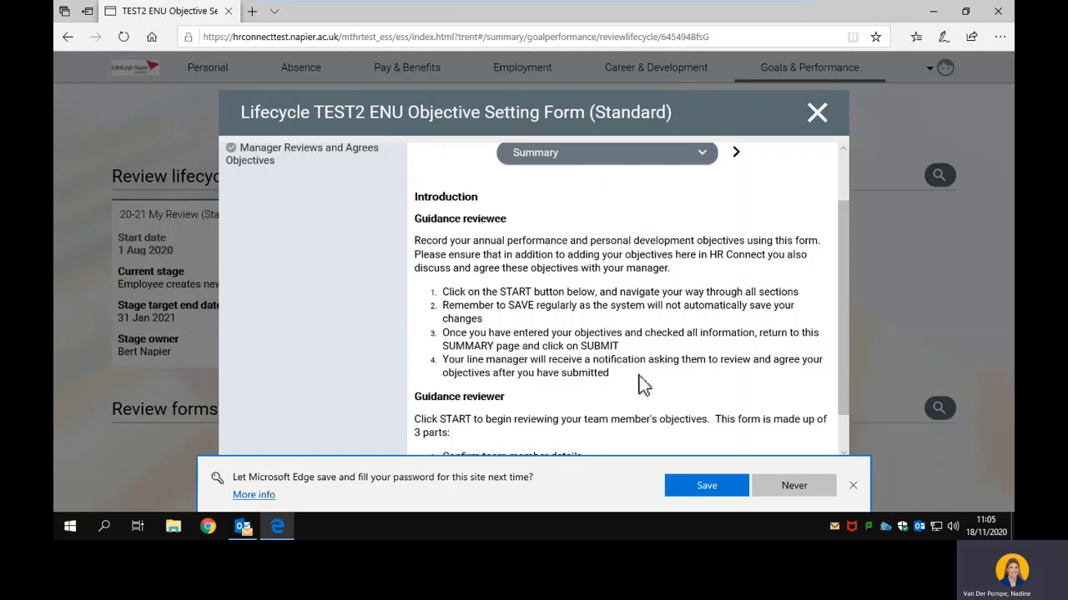
pyautogui.scroll(1, 597, 355)
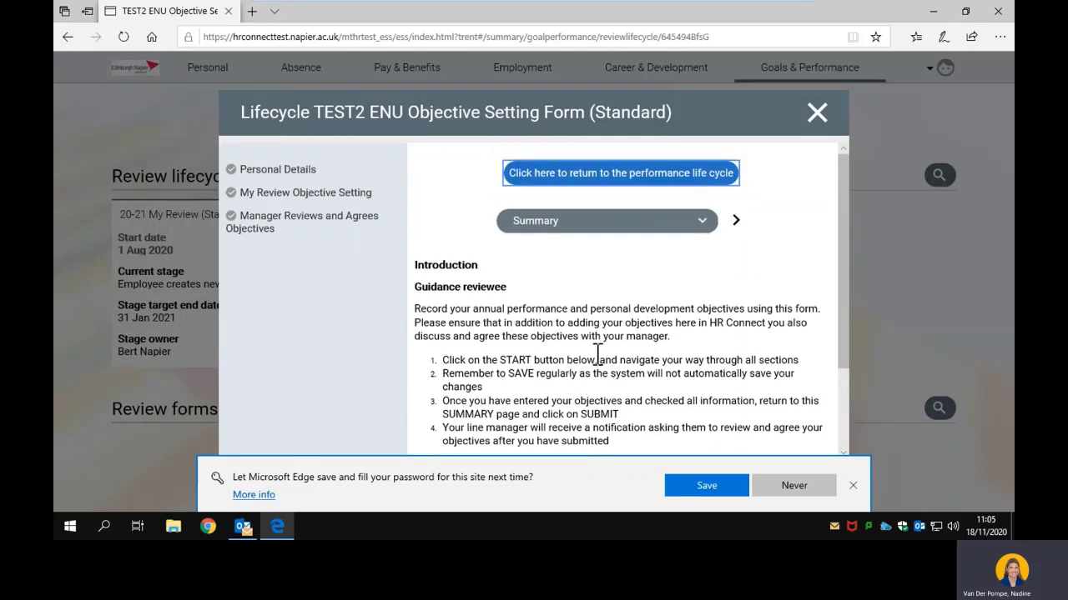
pyautogui.scroll(-1, 595, 355)
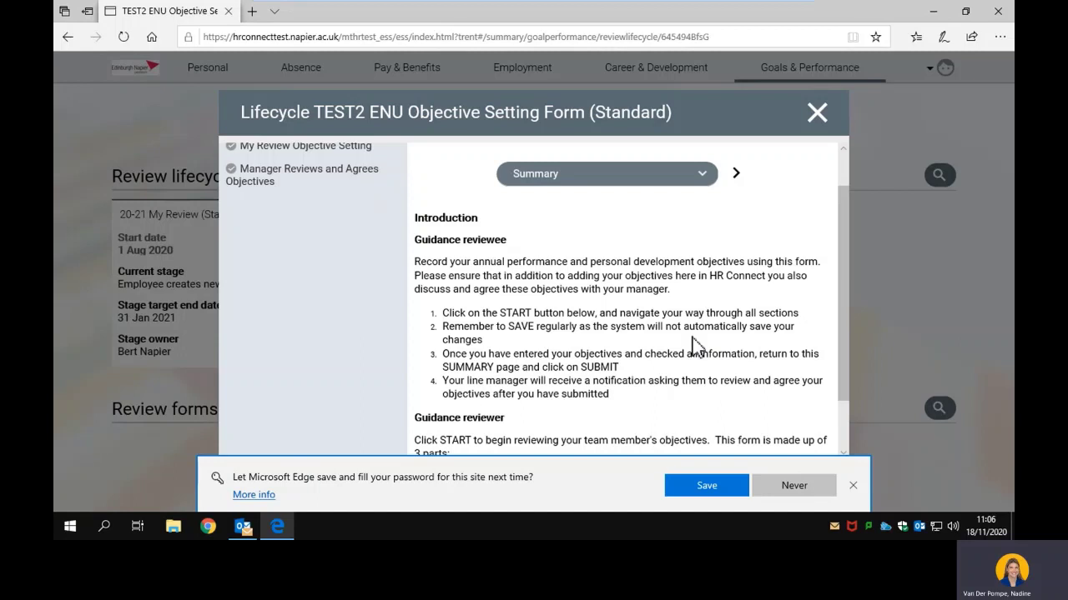
pyautogui.scroll(-1, 705, 327)
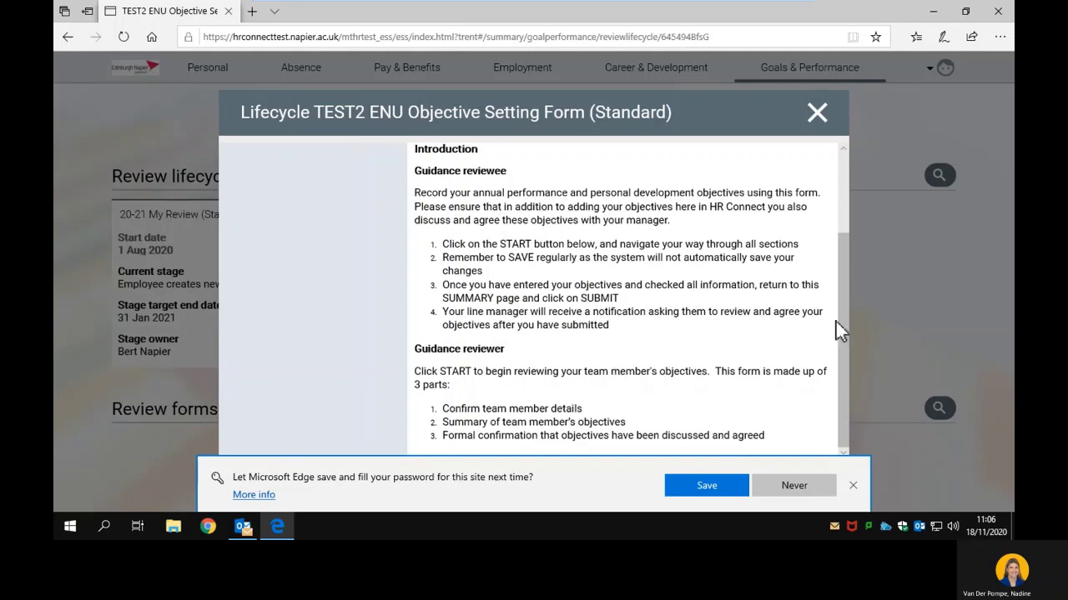
pyautogui.scroll(2, 753, 295)
pyautogui.scroll(-2, 757, 298)
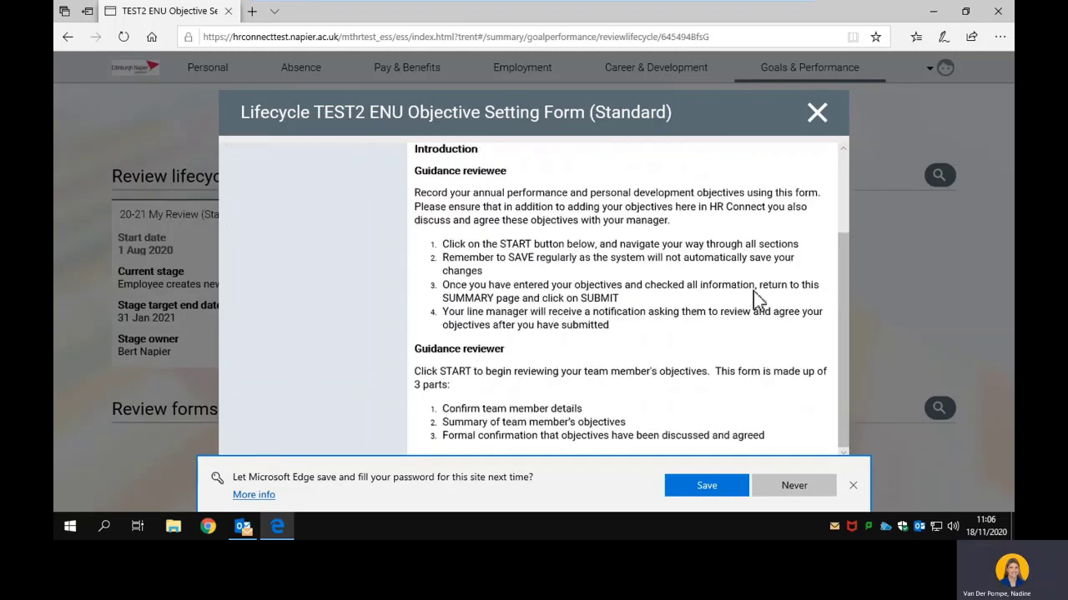
# Accept the browser's offer to save the site password and start the objective setting form
pyautogui.click(682, 487)
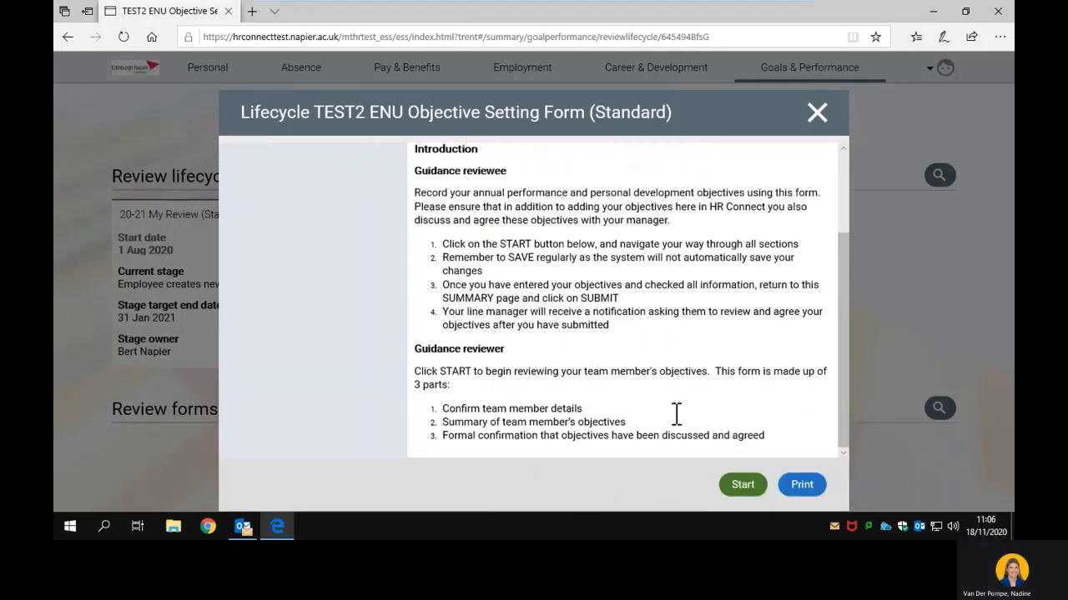
pyautogui.click(744, 491)
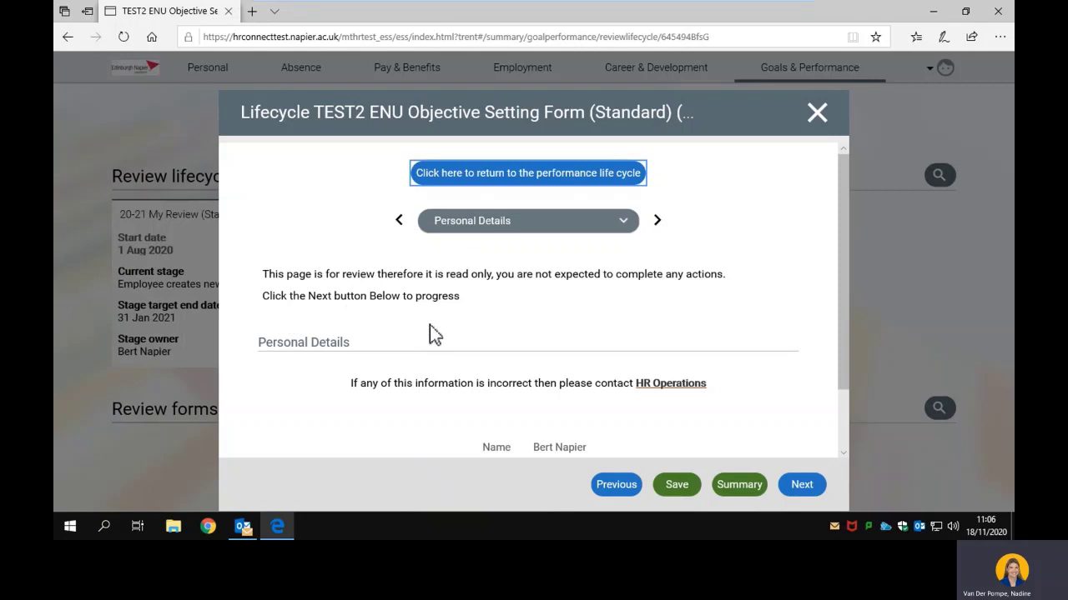
# Check the read-only Personal Details page of the form and continue to My Review Objective Setting
pyautogui.scroll(-1, 429, 334)
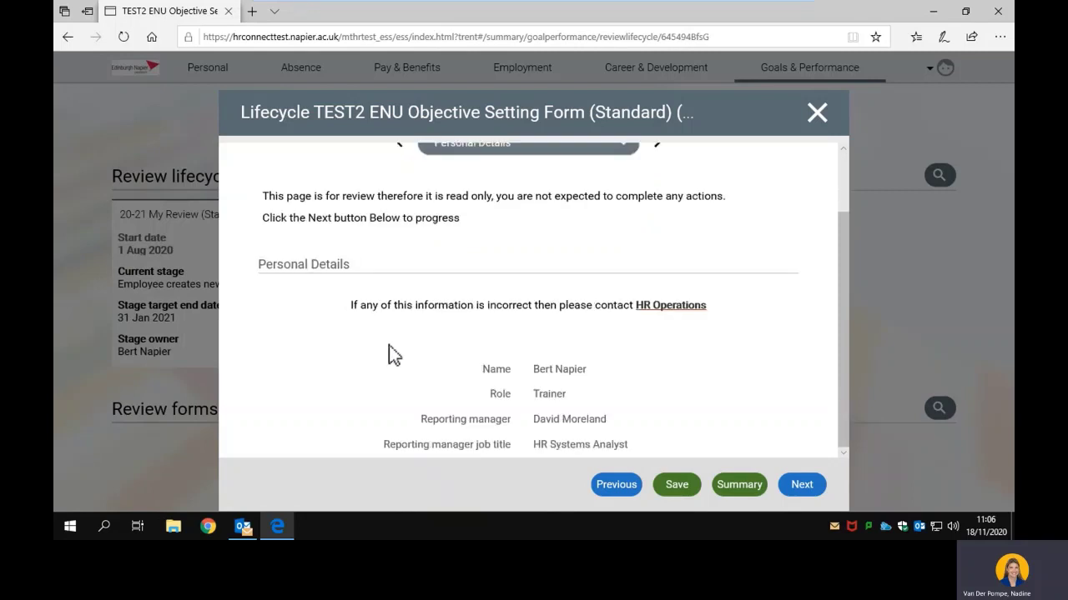
pyautogui.scroll(1, 397, 345)
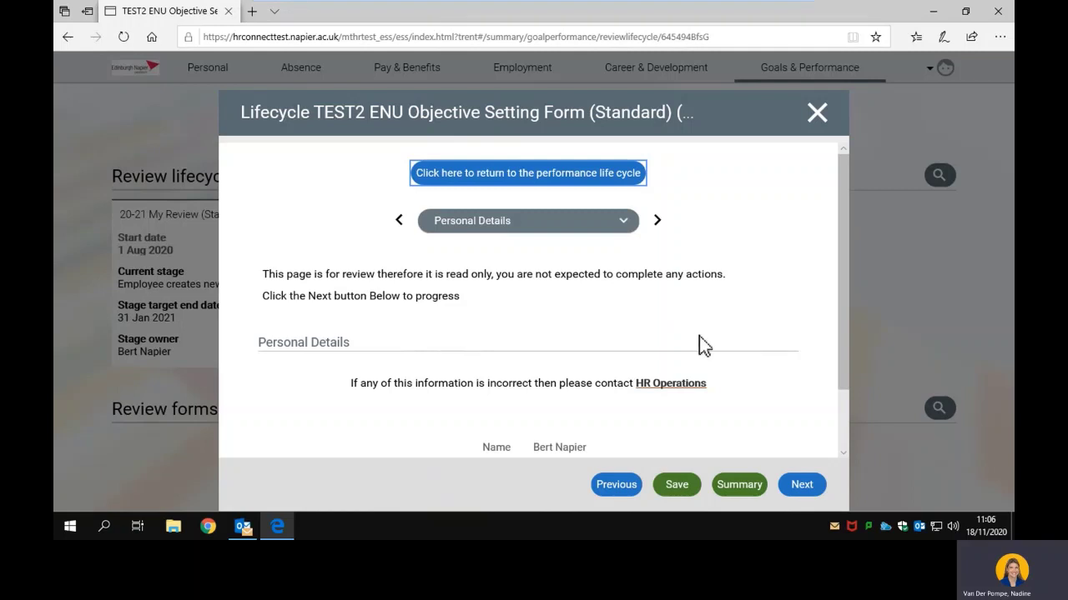
pyautogui.scroll(-1, 699, 336)
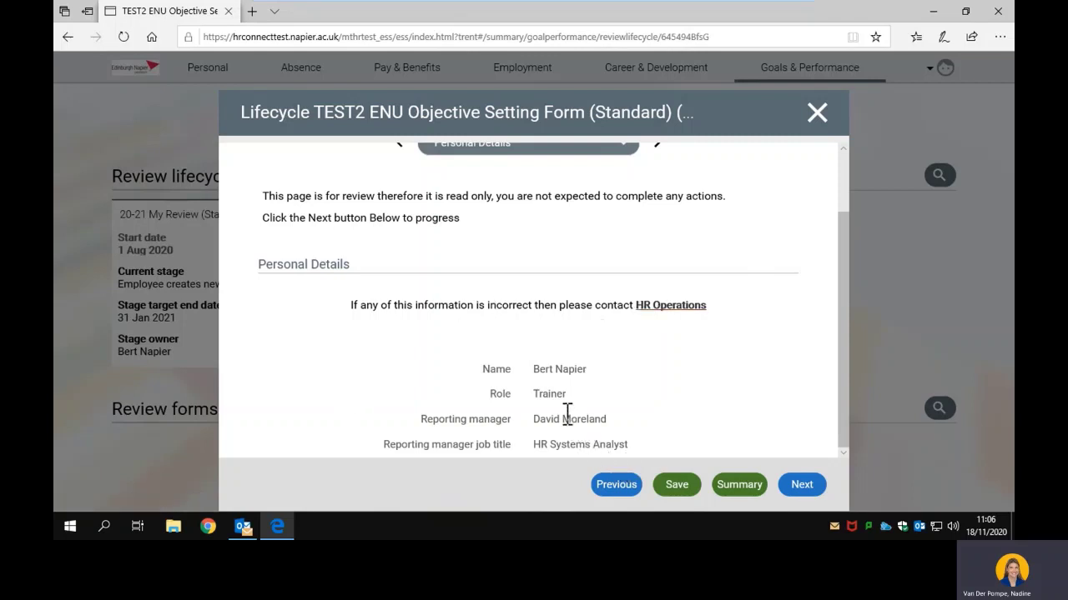
pyautogui.click(798, 485)
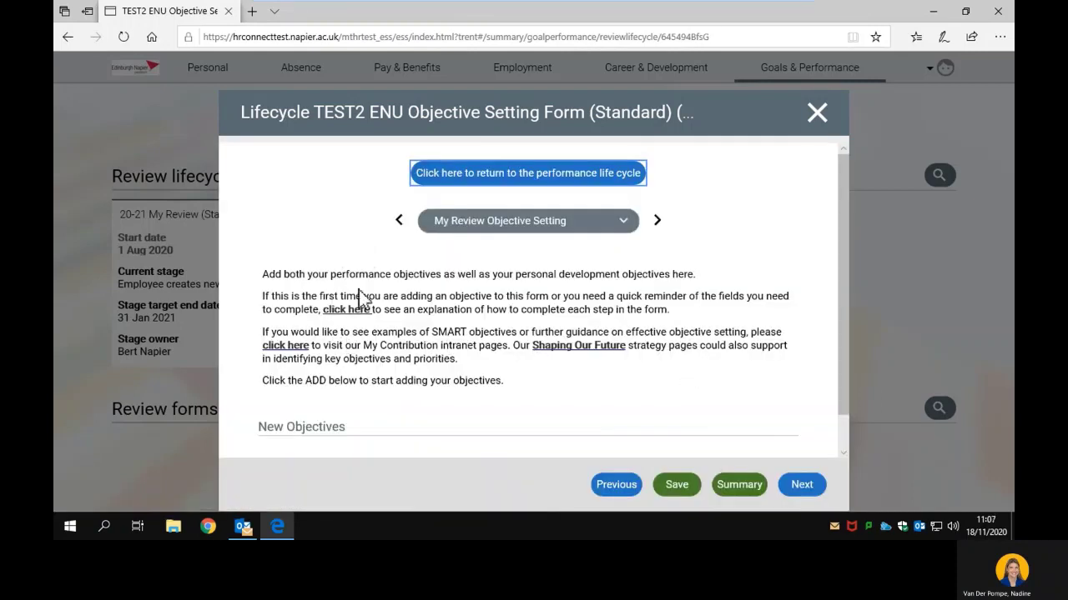
# Start adding an objective in the New Objectives section of the My Review Objective Setting page
pyautogui.scroll(-1, 368, 293)
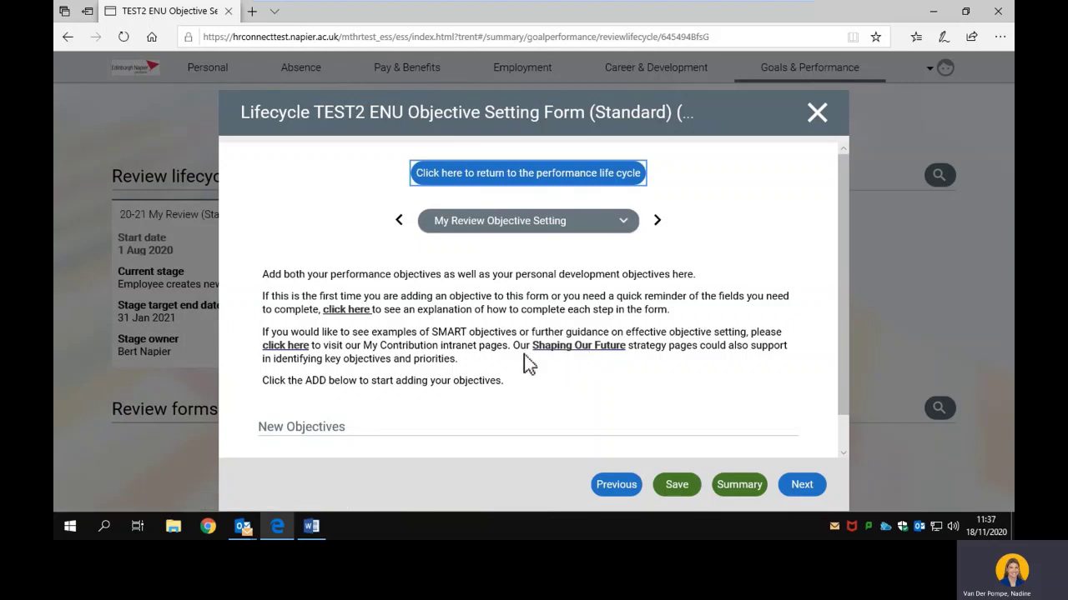
pyautogui.scroll(-1, 524, 354)
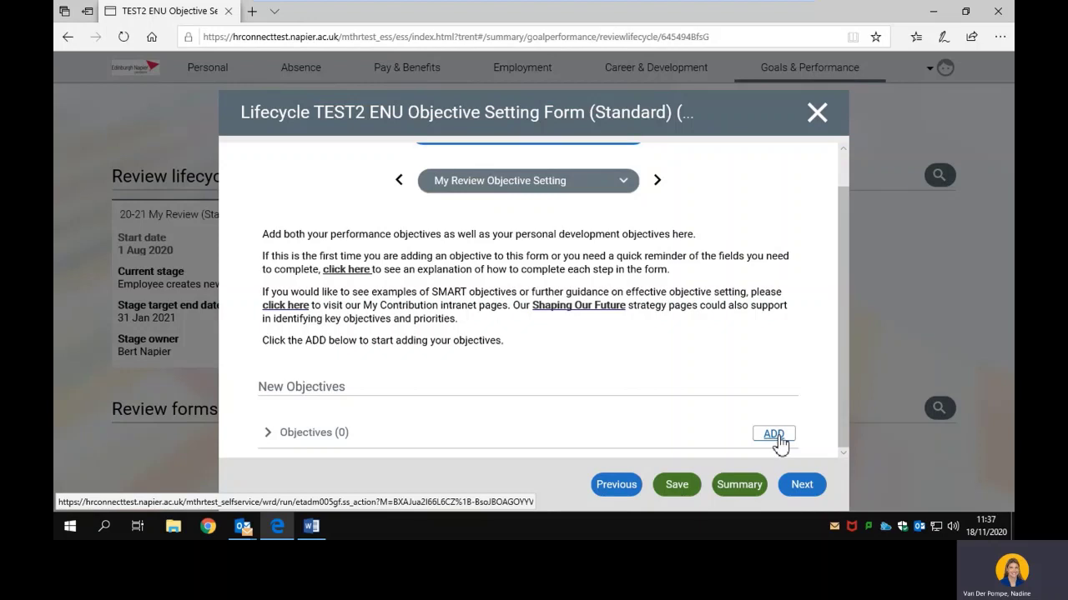
pyautogui.click(776, 435)
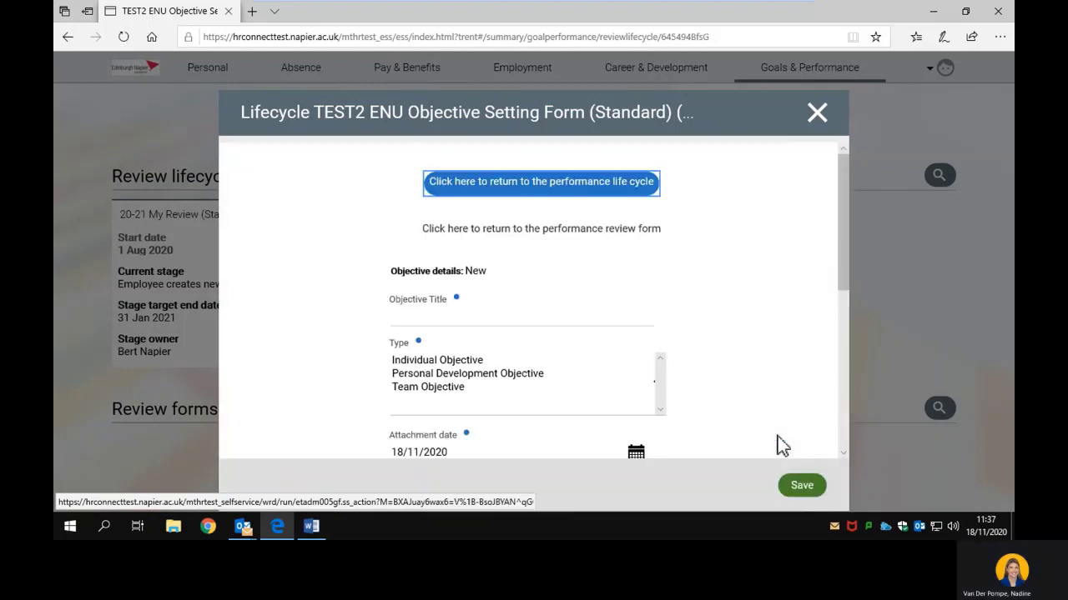
# Title the new objective "Plan and execute webinars" and set its type to Individual Objective
pyautogui.click(416, 319)
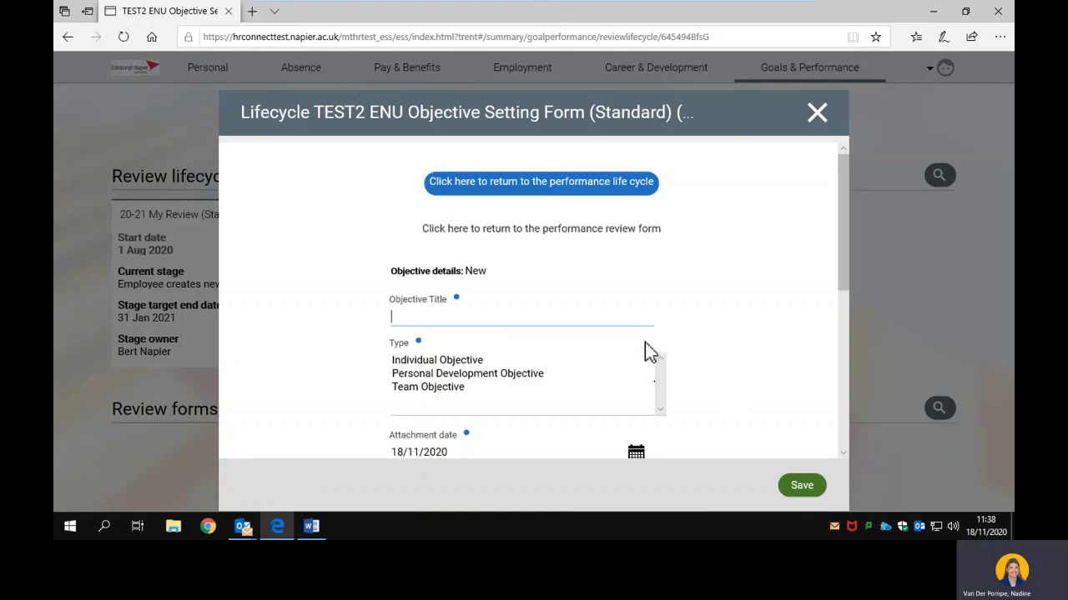
pyautogui.write('Plan and e')
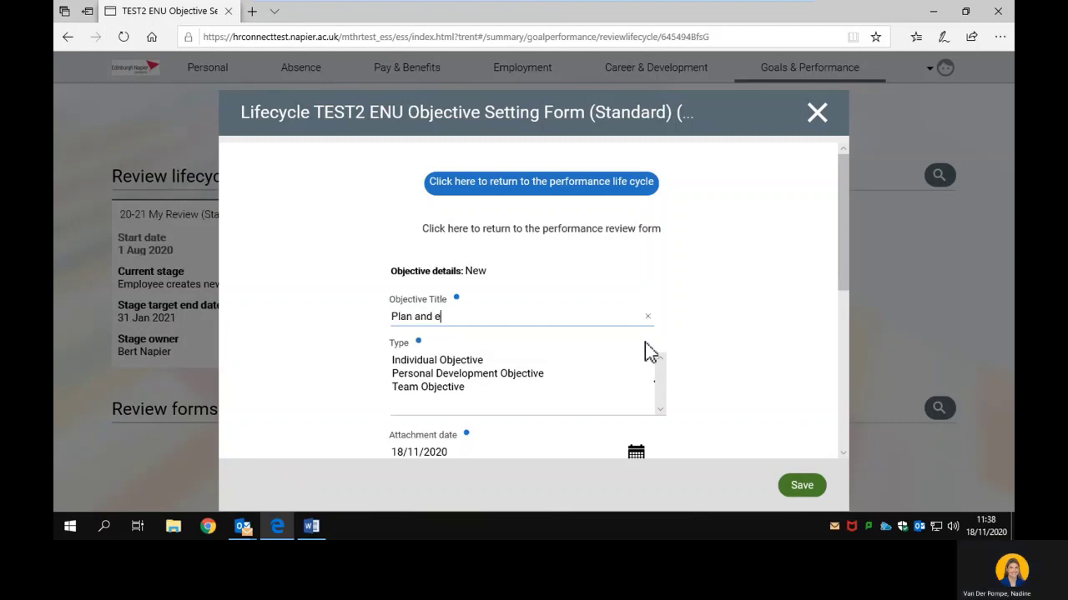
pyautogui.write('xecute webinars')
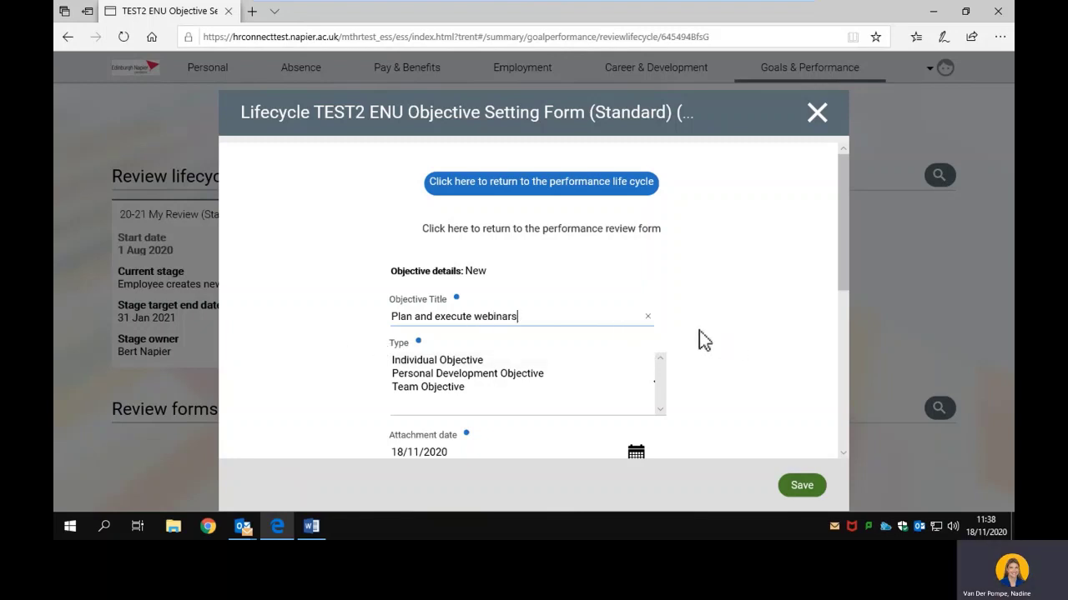
pyautogui.scroll(-1, 642, 339)
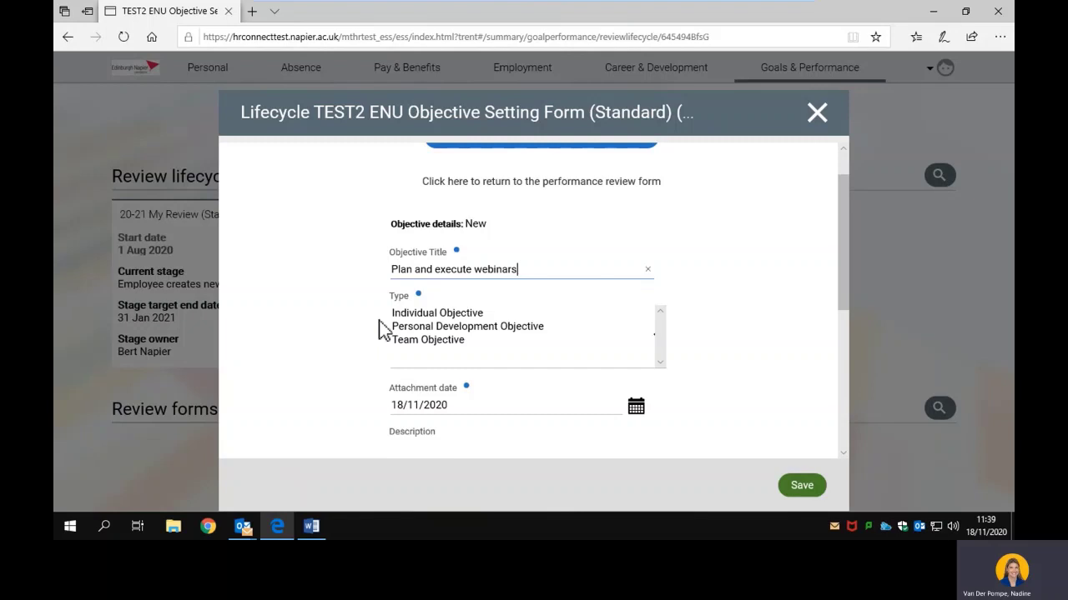
pyautogui.click(426, 315)
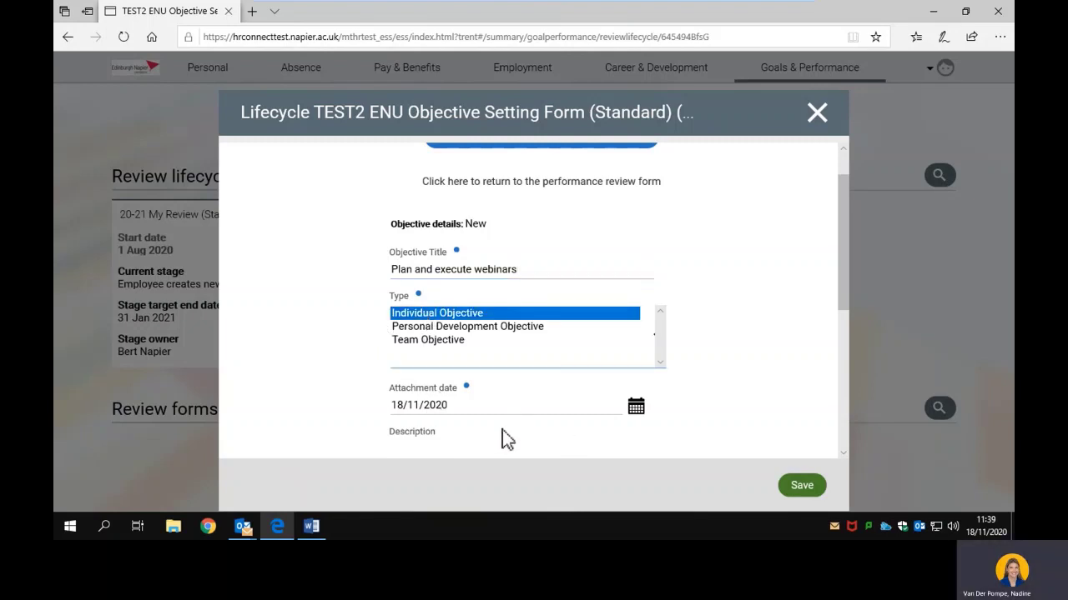
# Paste the description "Plan and execute 2 customer education webinars, with 25+ attendees per webinar and 80%+ satisfied/very satisfied rate for each webinar."
pyautogui.scroll(-2, 505, 429)
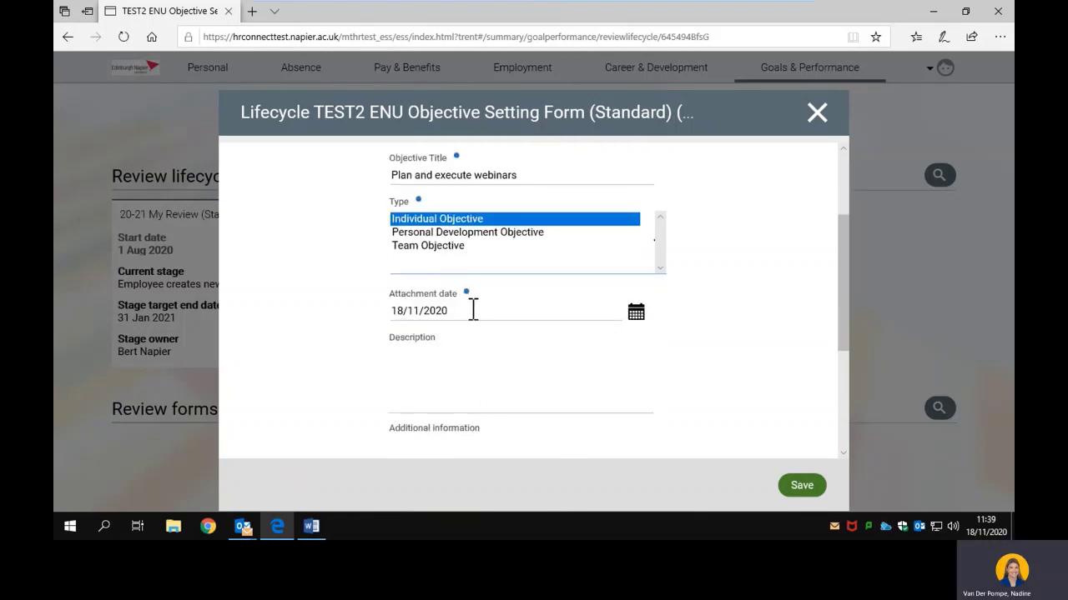
pyautogui.click(418, 361)
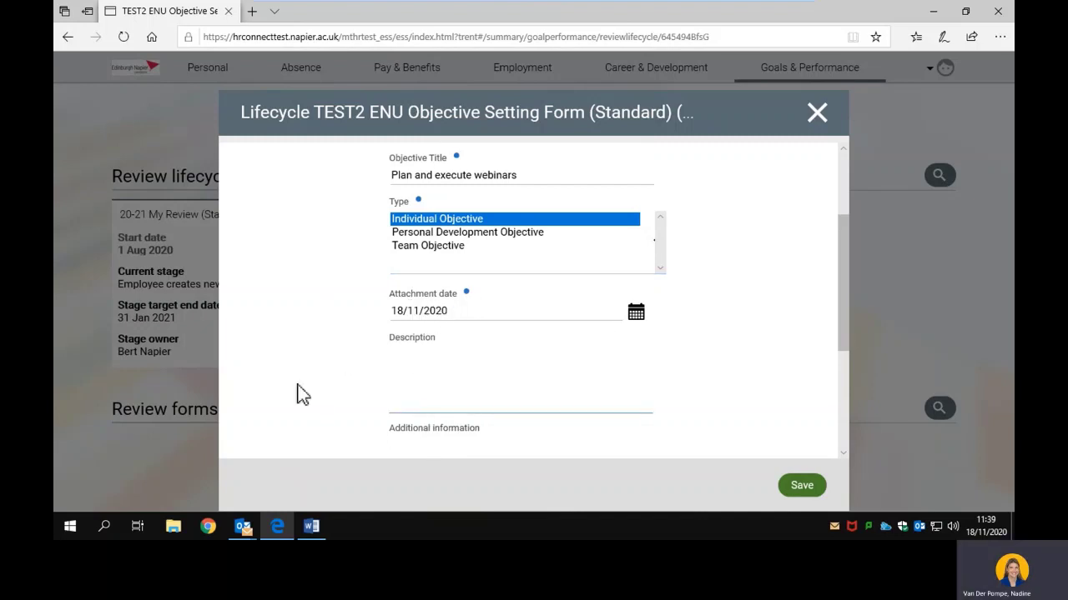
pyautogui.scroll(-1, 303, 377)
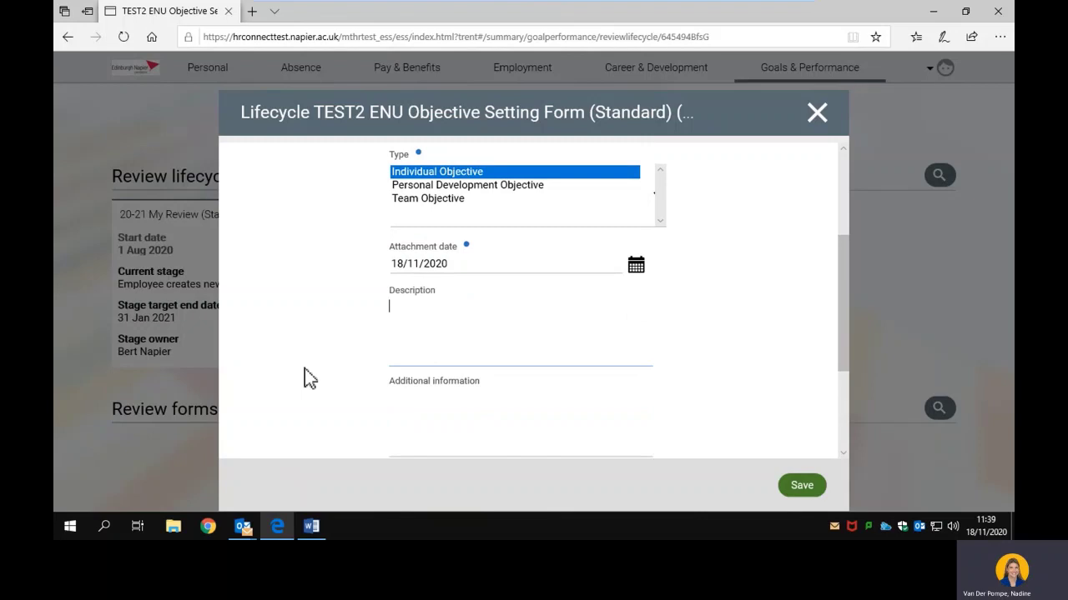
pyautogui.rightClick(412, 317)
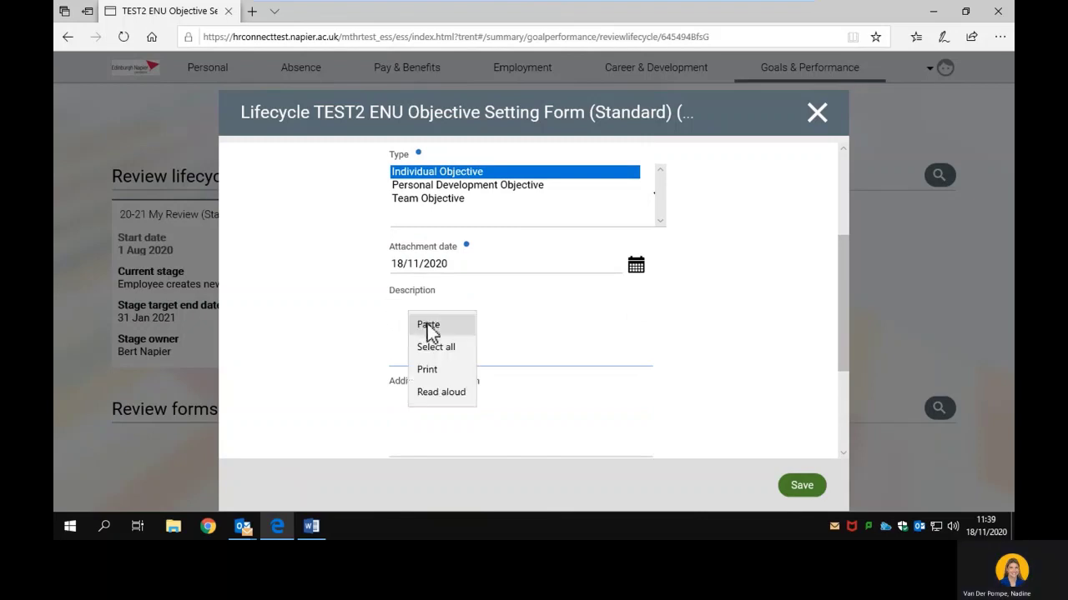
pyautogui.click(428, 324)
pyautogui.scroll(1, 303, 325)
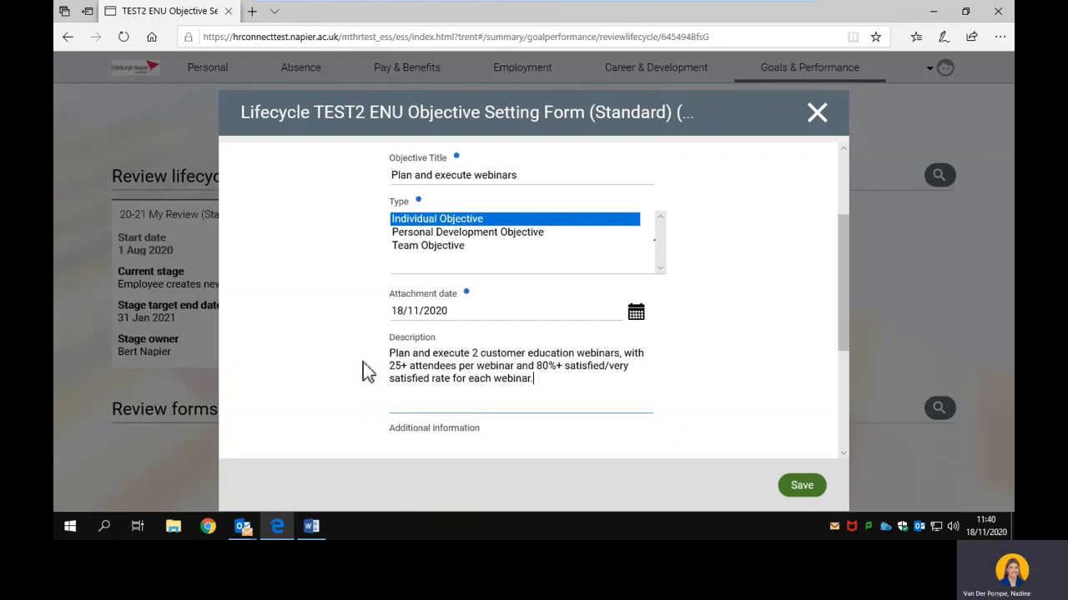
# Enter "Support from IS to plan the webinar" as the objective's additional information
pyautogui.scroll(-1, 367, 371)
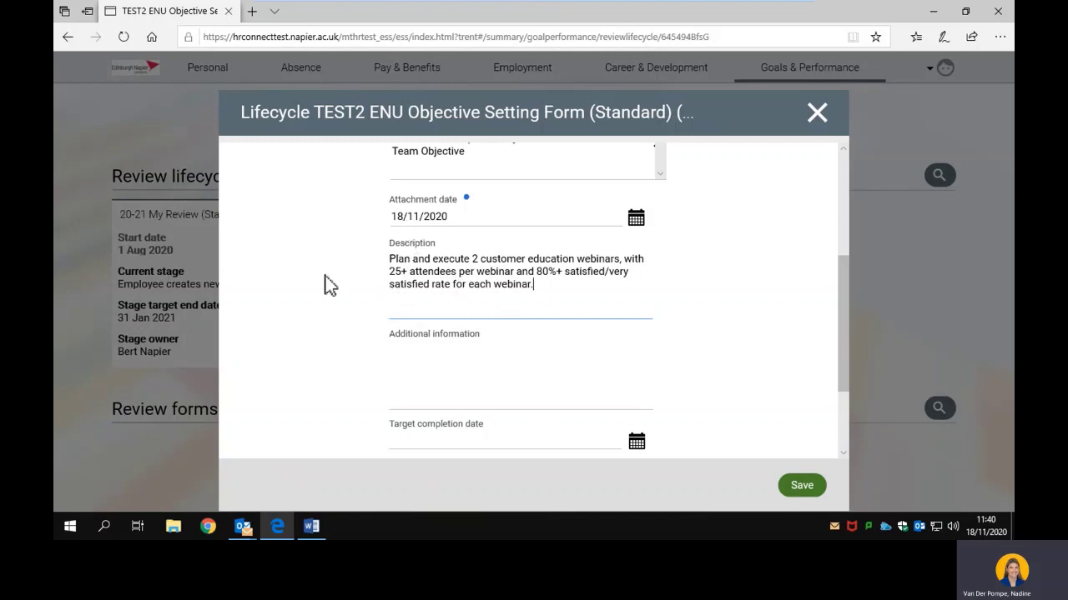
pyautogui.click(410, 346)
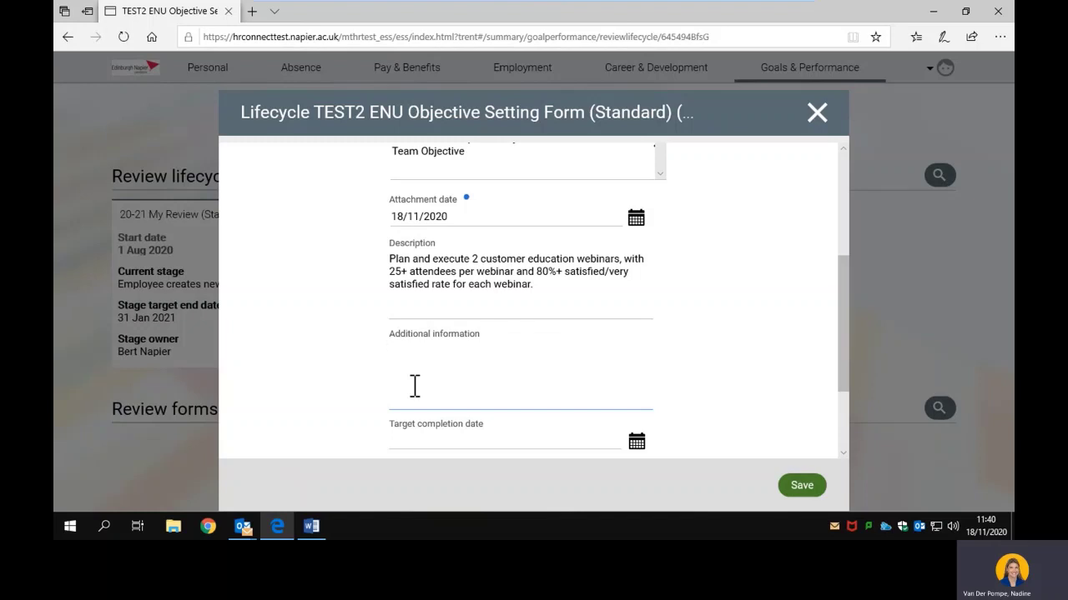
pyautogui.write('Support from IS to plan th')
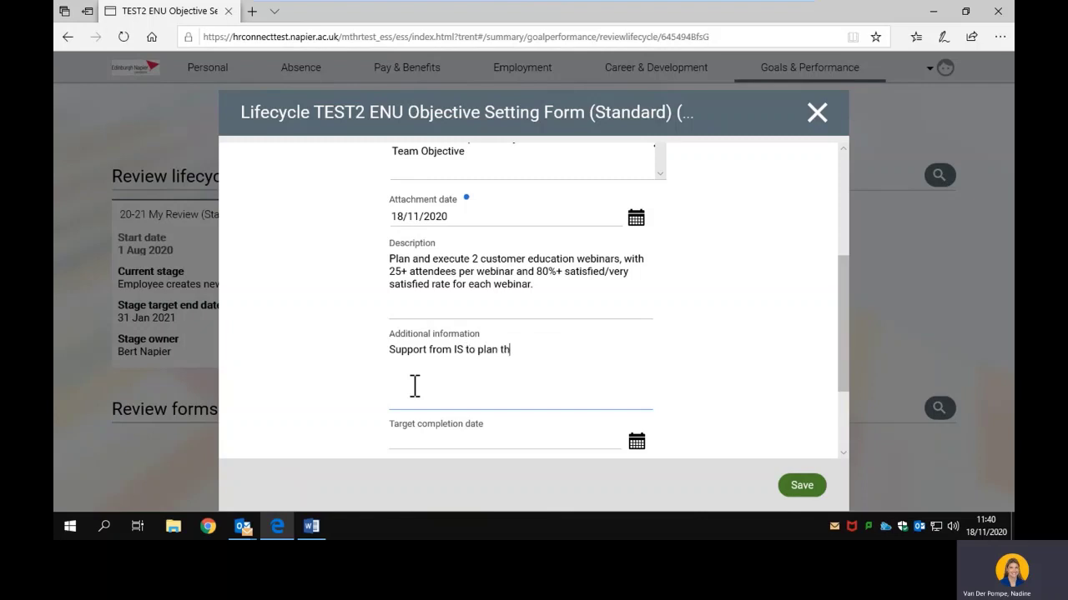
pyautogui.write('e webinar')
pyautogui.click(477, 384)
# Set the objective's target completion date to 15/04/2021
pyautogui.scroll(-1, 435, 376)
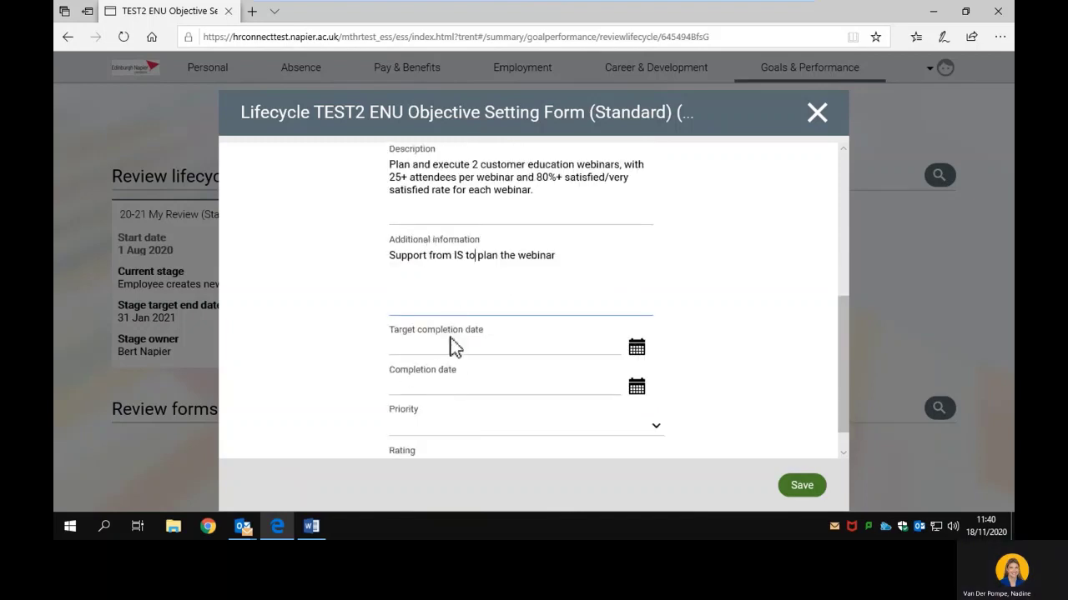
pyautogui.click(449, 344)
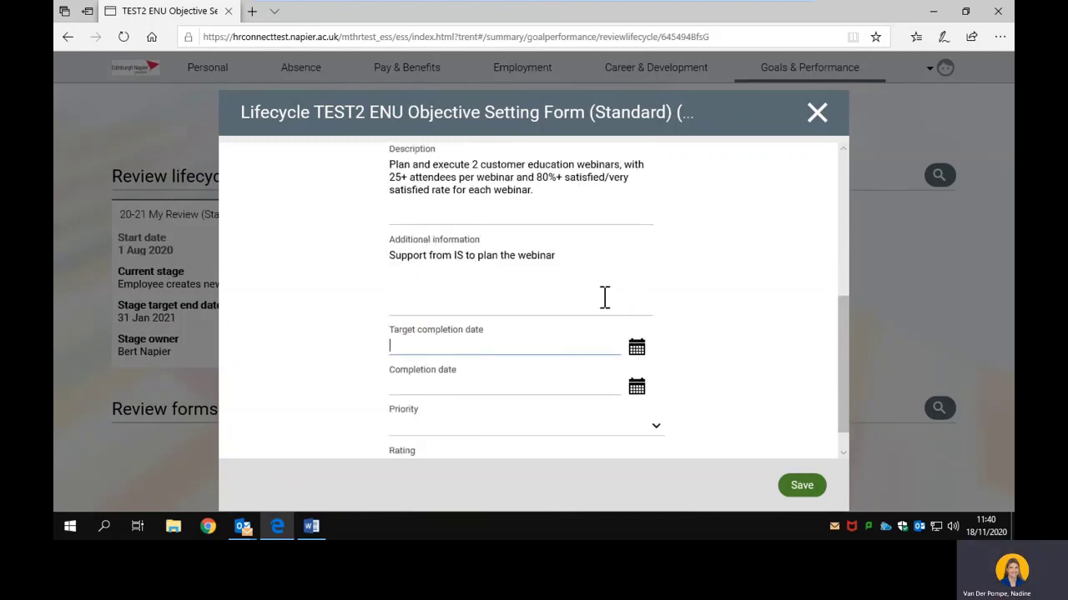
pyautogui.click(638, 356)
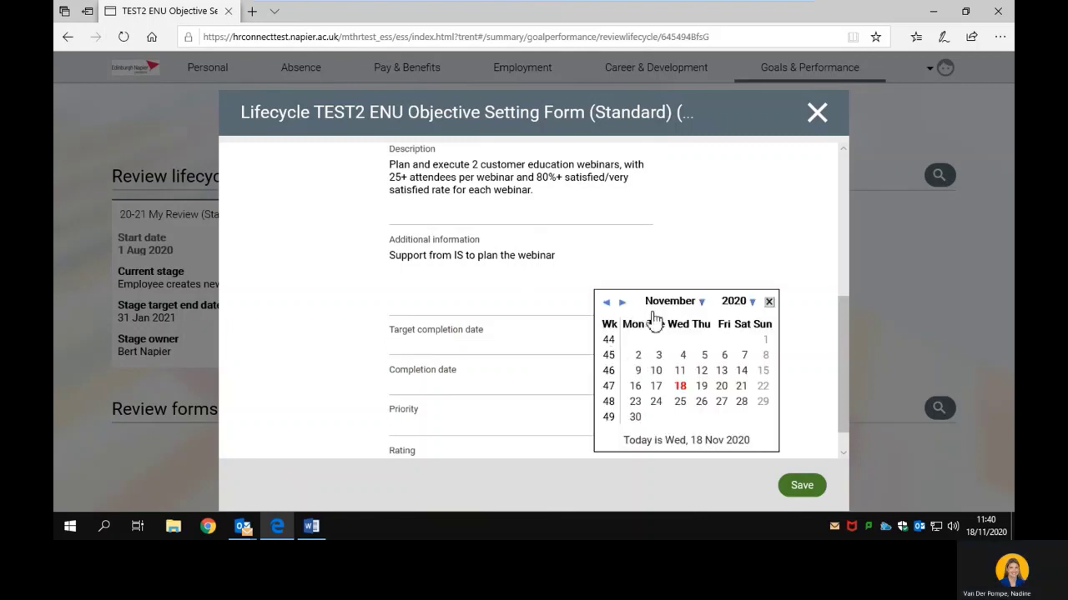
pyautogui.click(694, 303)
pyautogui.click(632, 437)
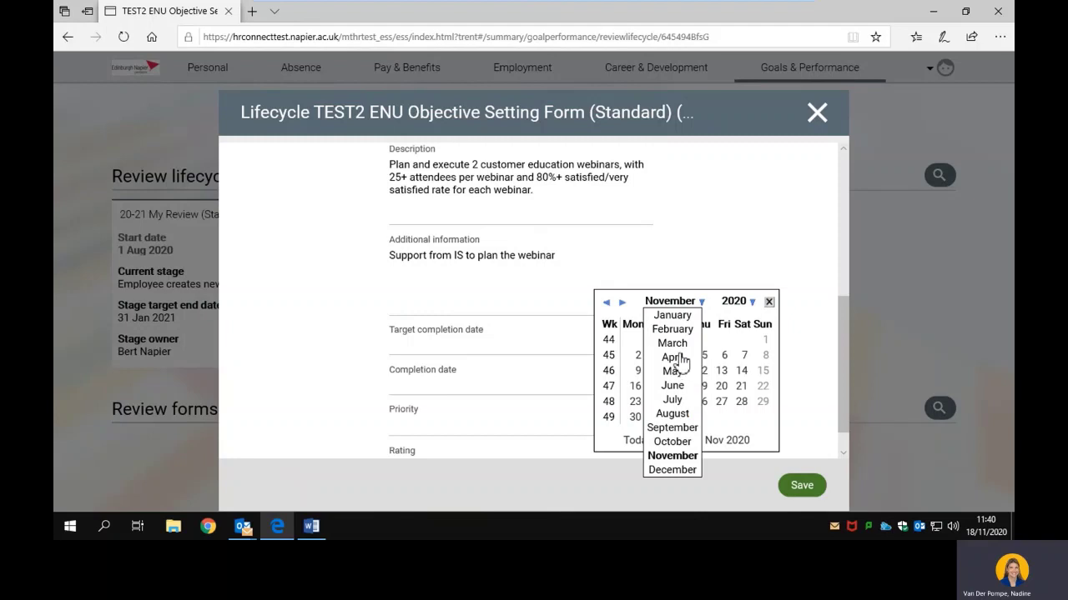
pyautogui.click(674, 357)
pyautogui.click(682, 372)
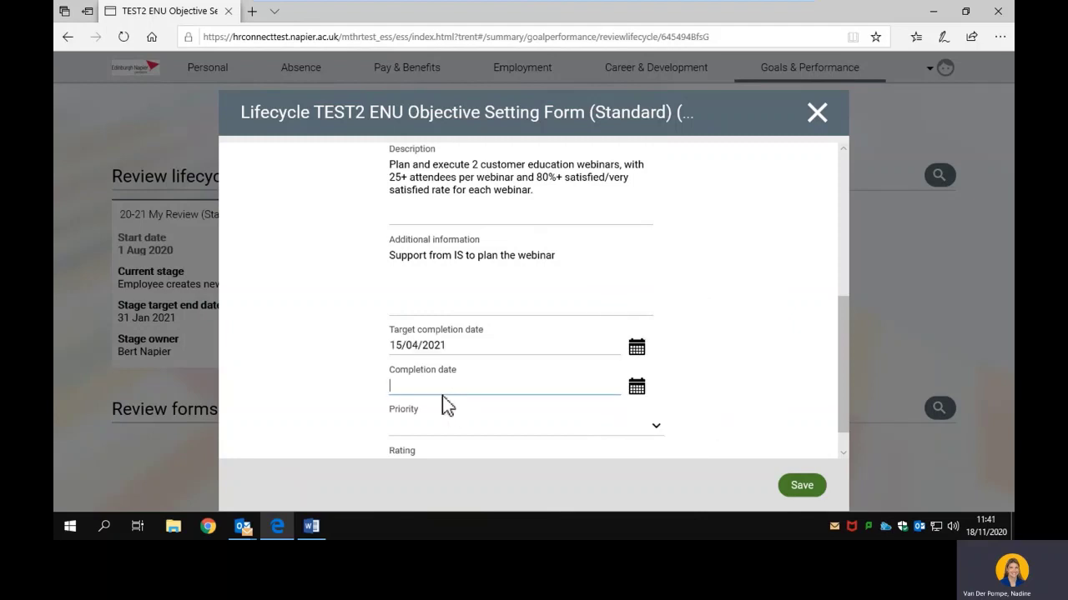
# Set the objective's priority to Medium, leaving the completion date and rating blank
pyautogui.scroll(-1, 299, 388)
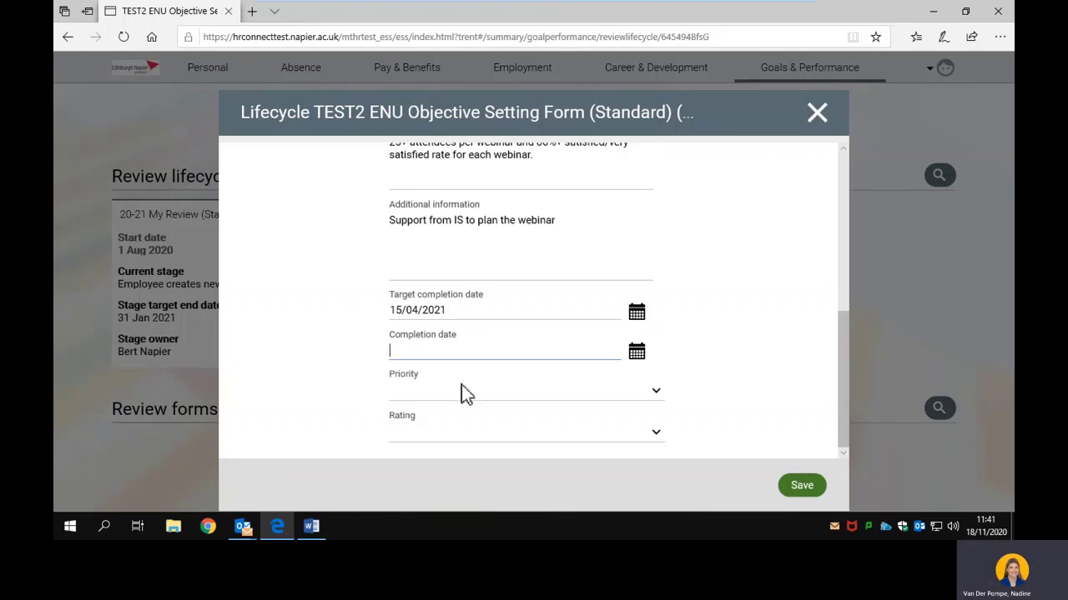
pyautogui.click(661, 403)
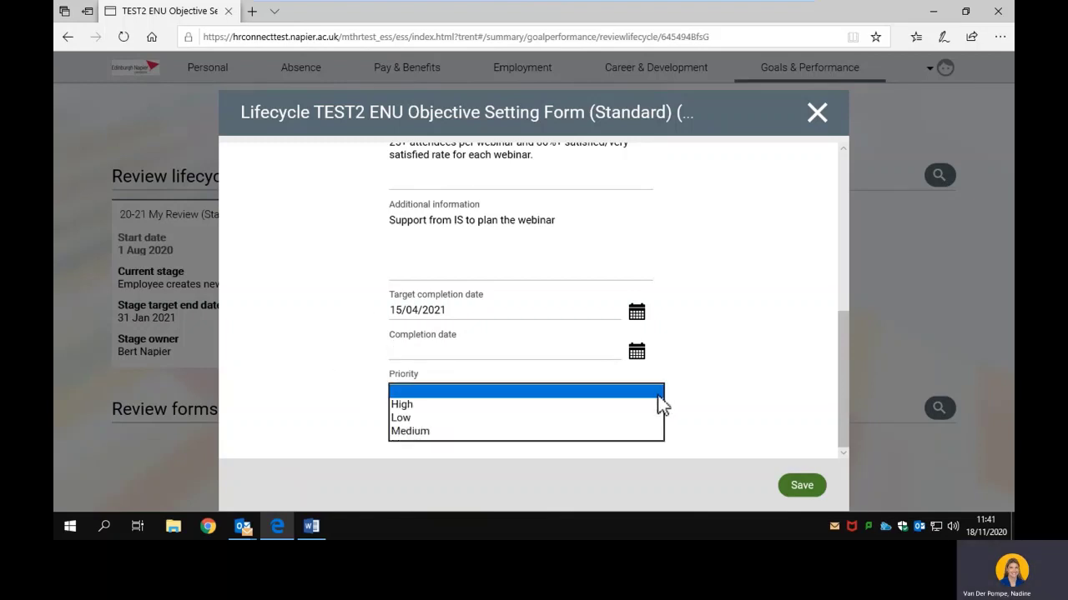
pyautogui.click(440, 431)
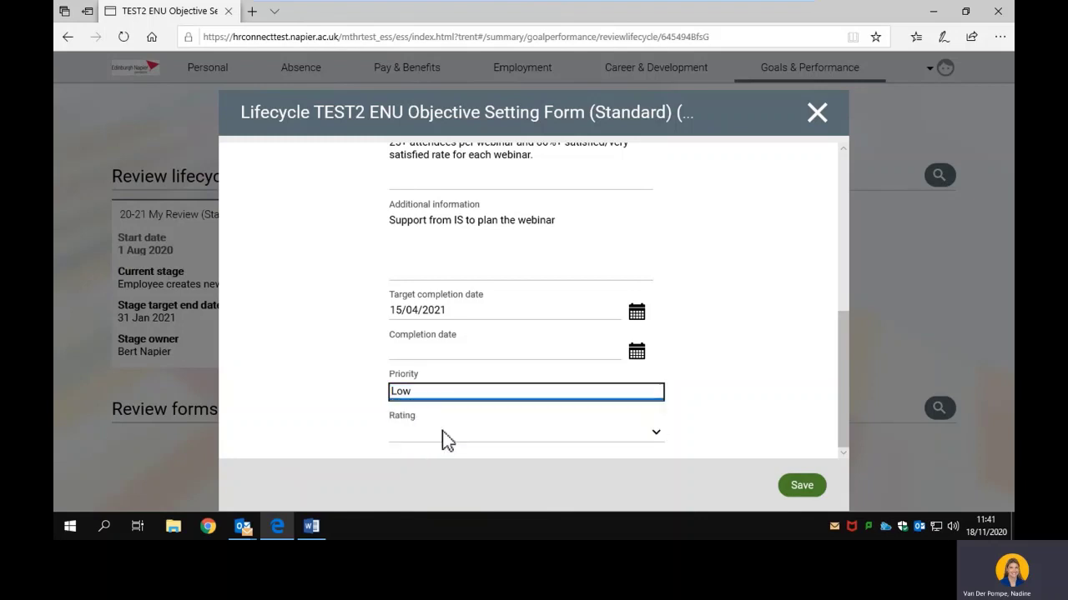
pyautogui.click(308, 369)
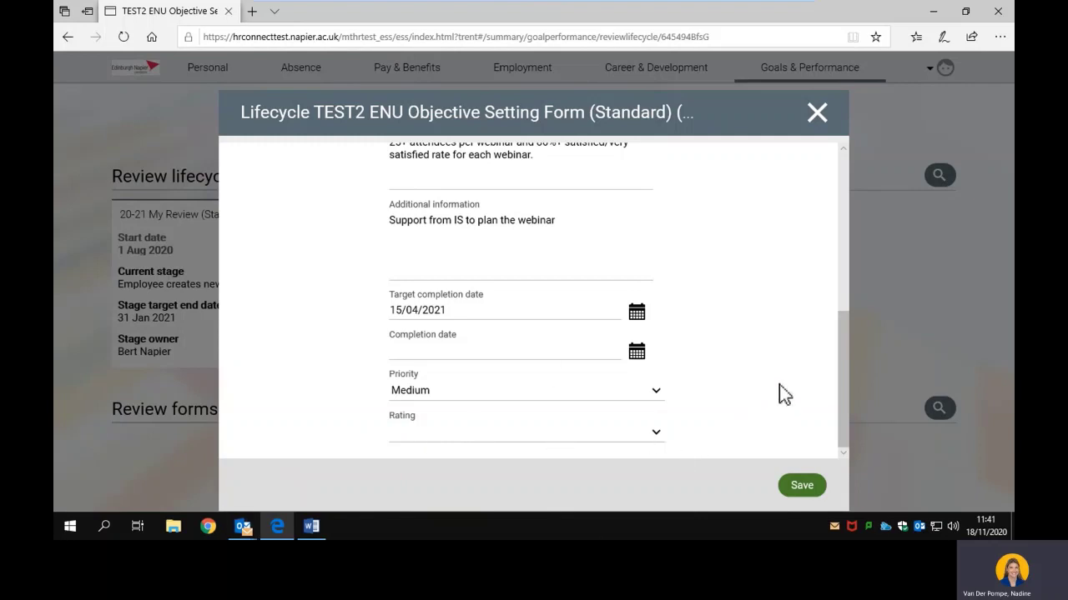
# Check all the fields entered for the new webinar objective and save it
pyautogui.moveTo(840, 385); pyautogui.dragTo(806, 402)
pyautogui.moveTo(807, 443); pyautogui.dragTo(847, 249)
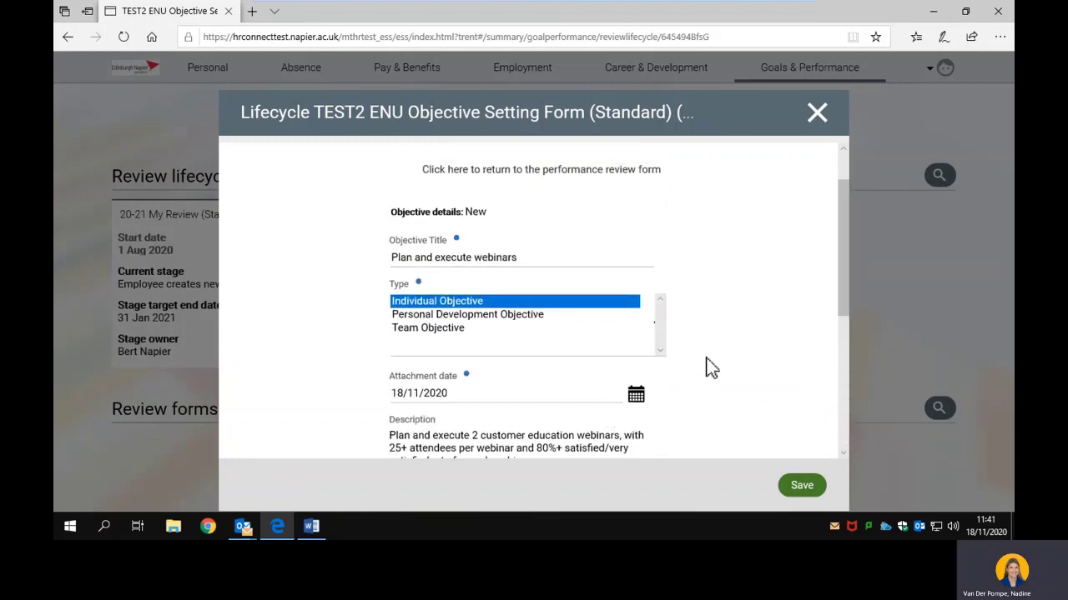
pyautogui.scroll(-1, 732, 347)
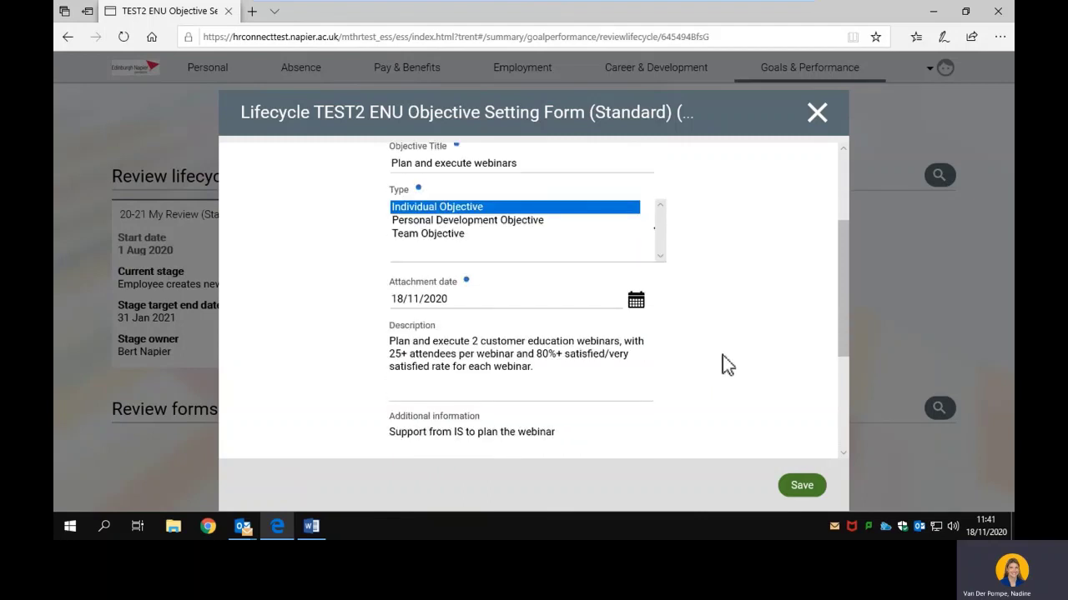
pyautogui.scroll(-2, 734, 356)
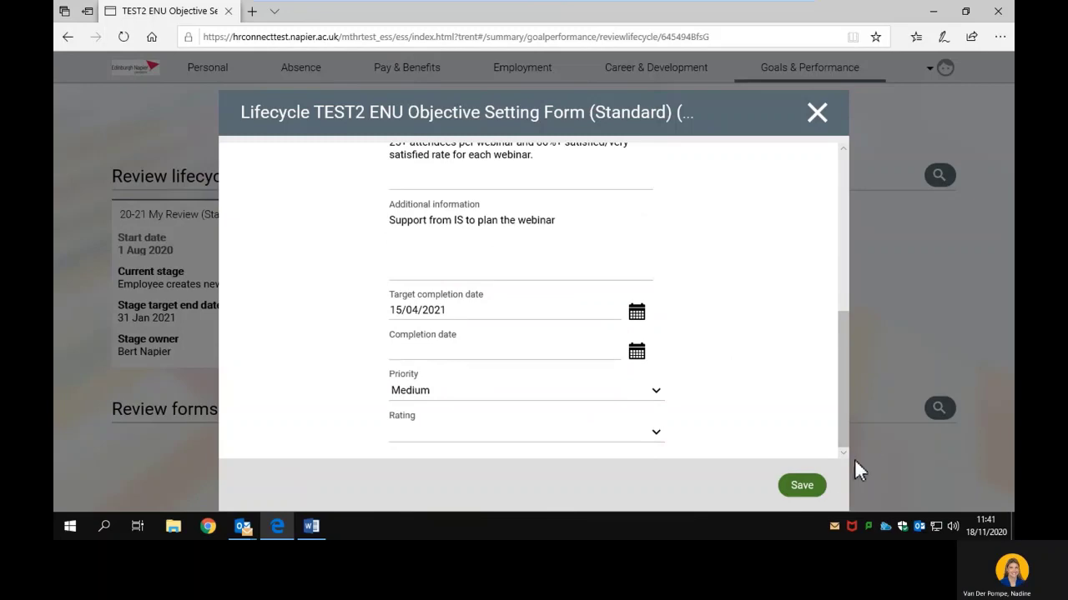
pyautogui.scroll(5, 764, 366)
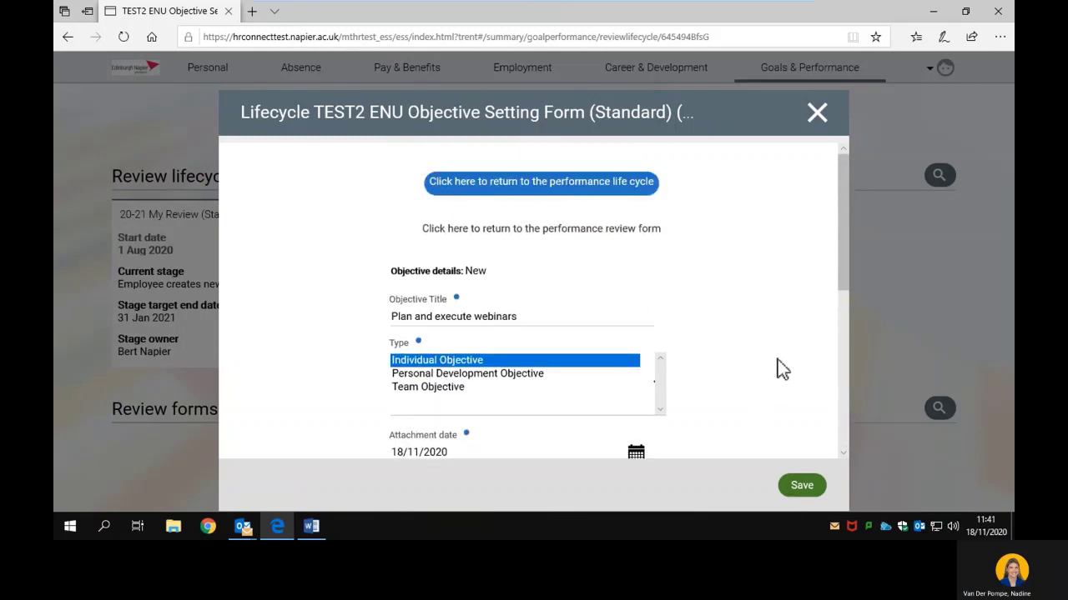
pyautogui.scroll(-5, 778, 359)
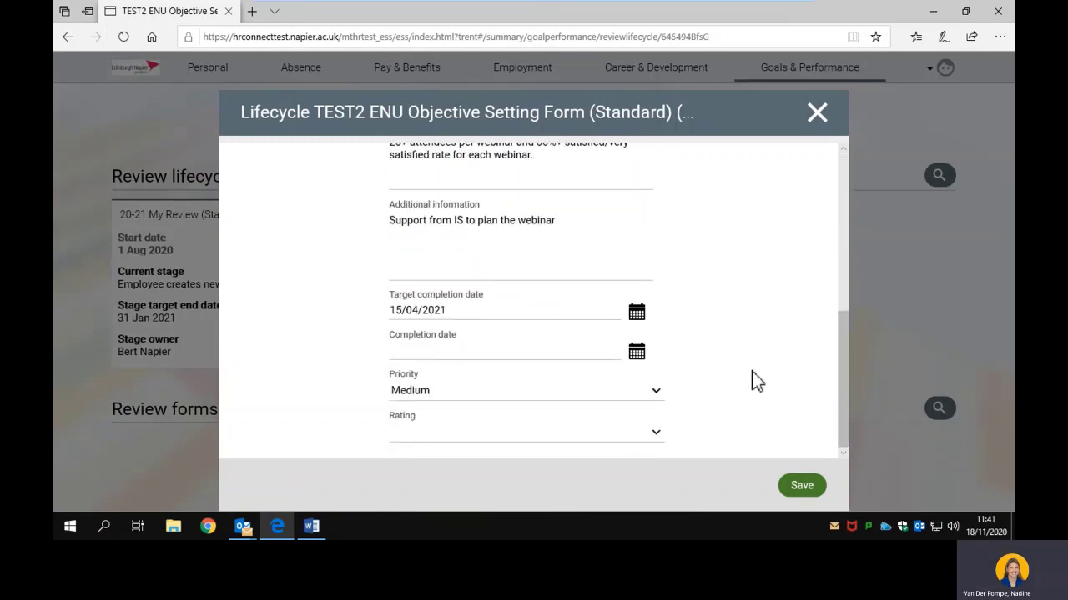
pyautogui.scroll(5, 764, 386)
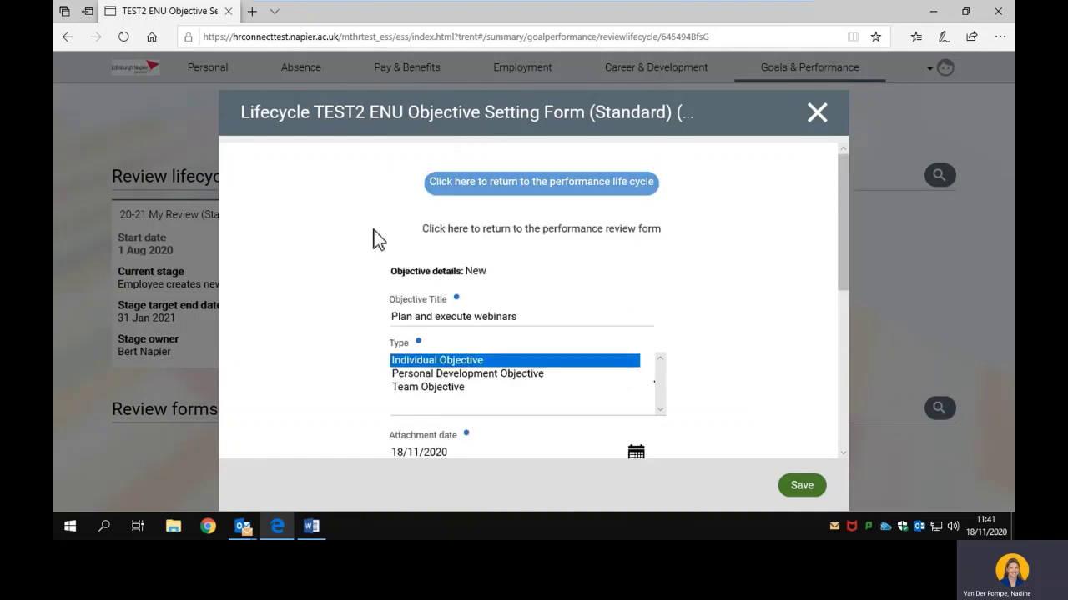
pyautogui.scroll(-5, 701, 397)
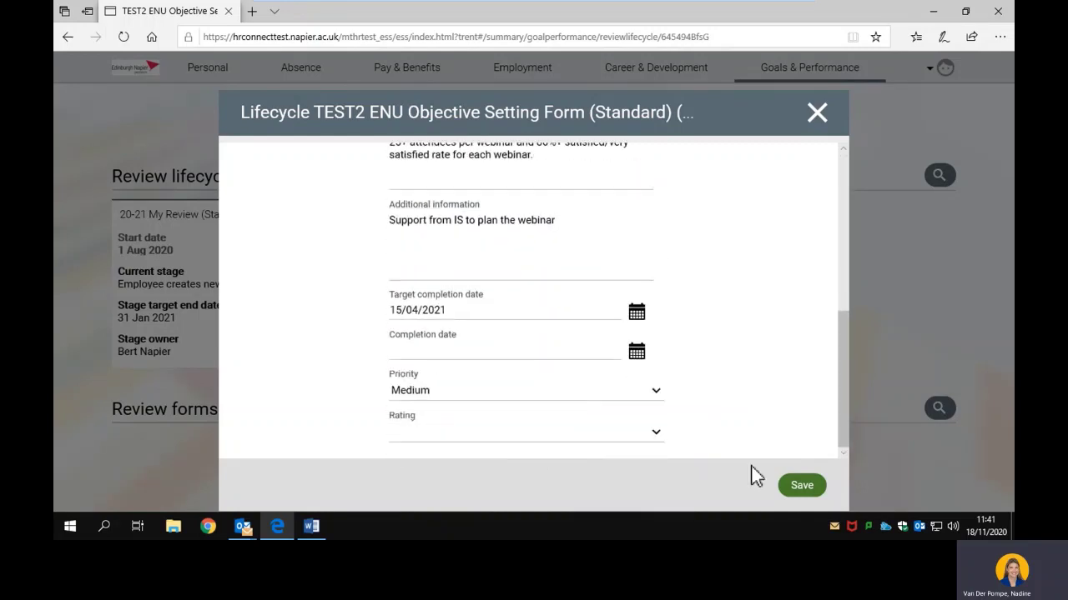
pyautogui.click(797, 487)
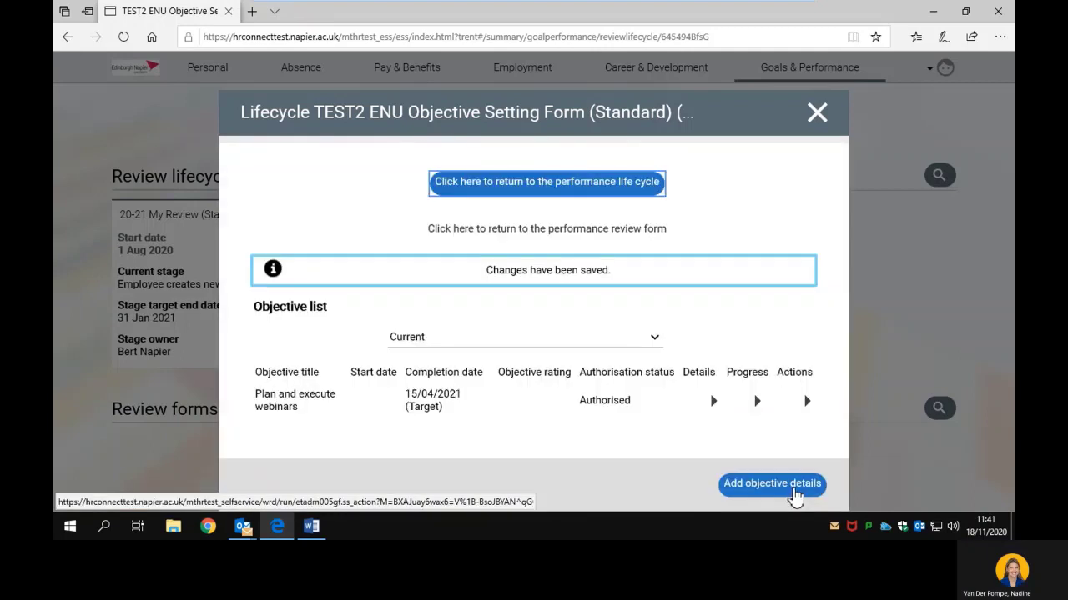
# Start adding another objective from the objective list, beginning with its title
pyautogui.click(794, 492)
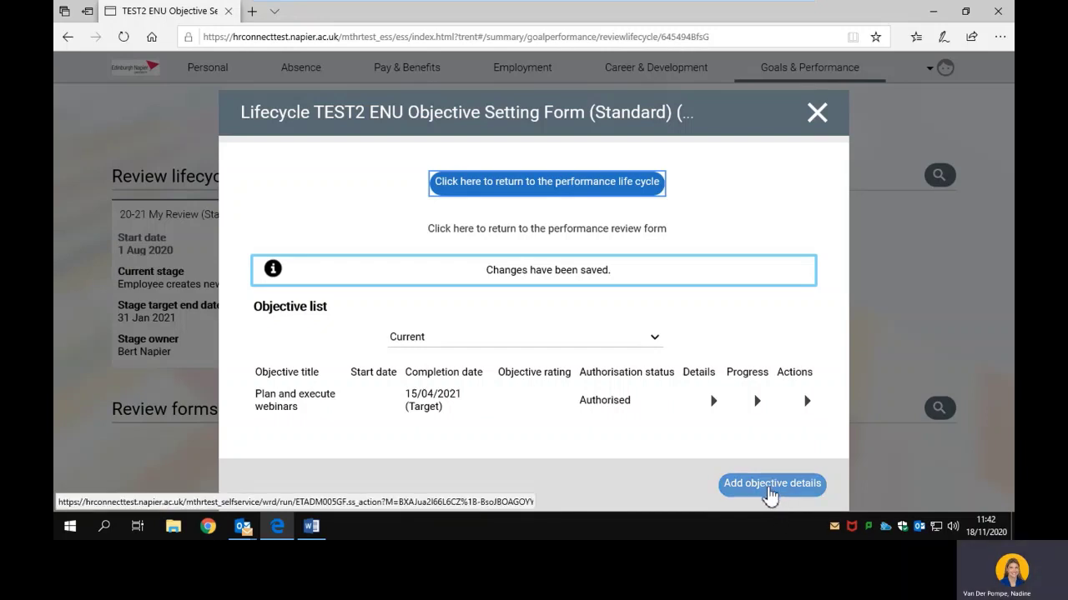
pyautogui.click(769, 494)
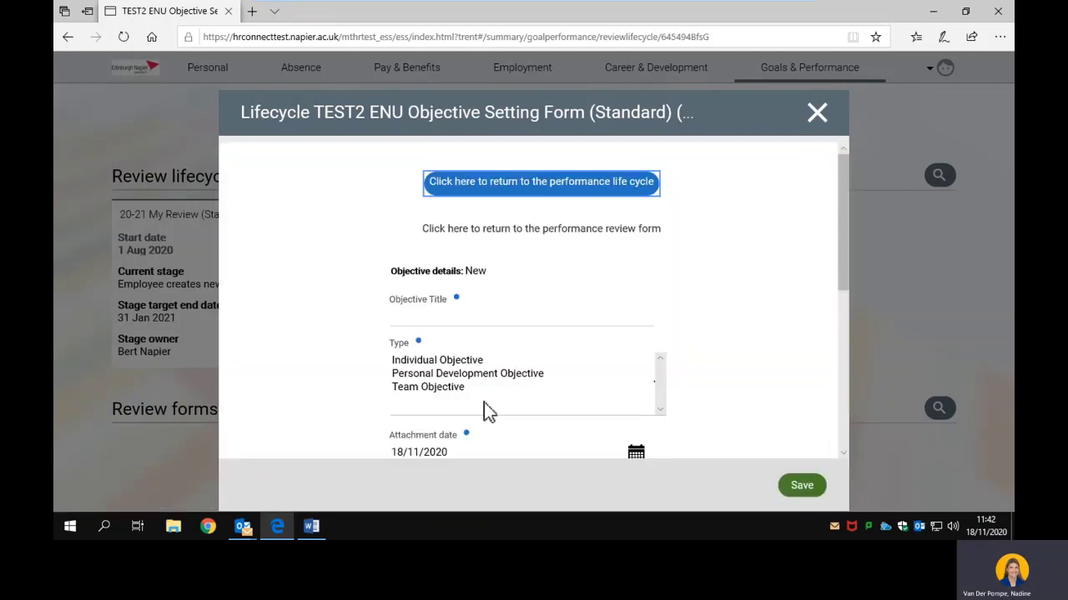
pyautogui.click(440, 319)
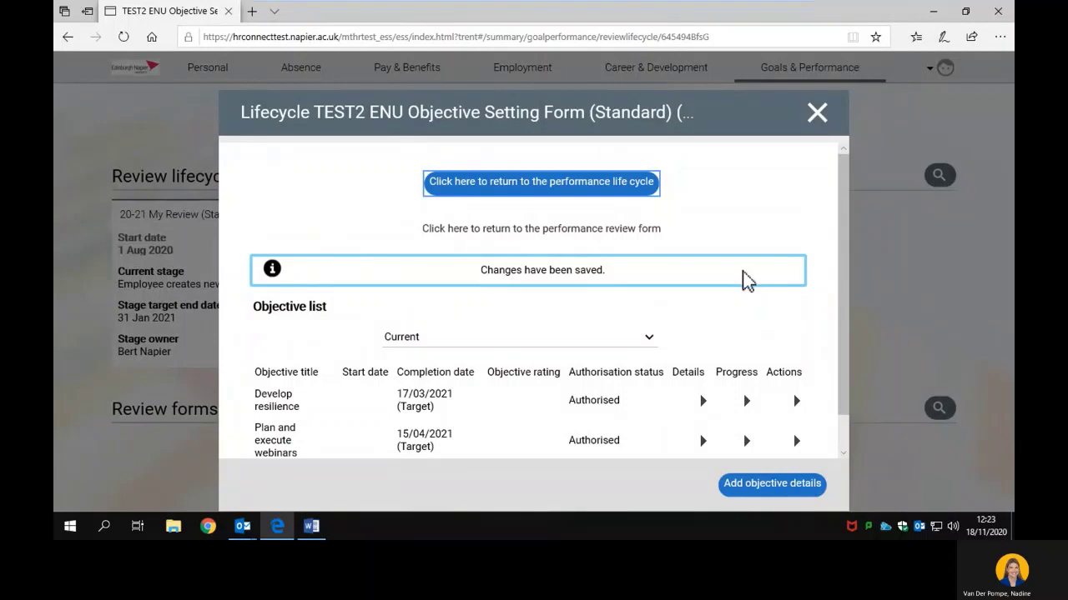
# Open the details of the "Plan and execute webinars" objective, check its fields and save it
pyautogui.scroll(-1, 742, 282)
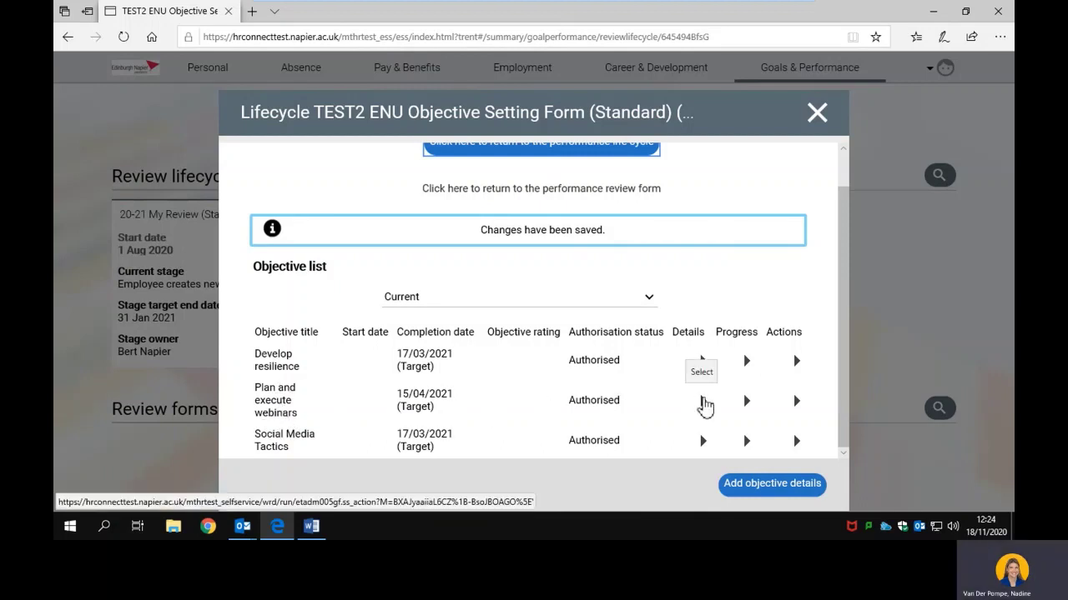
pyautogui.click(703, 401)
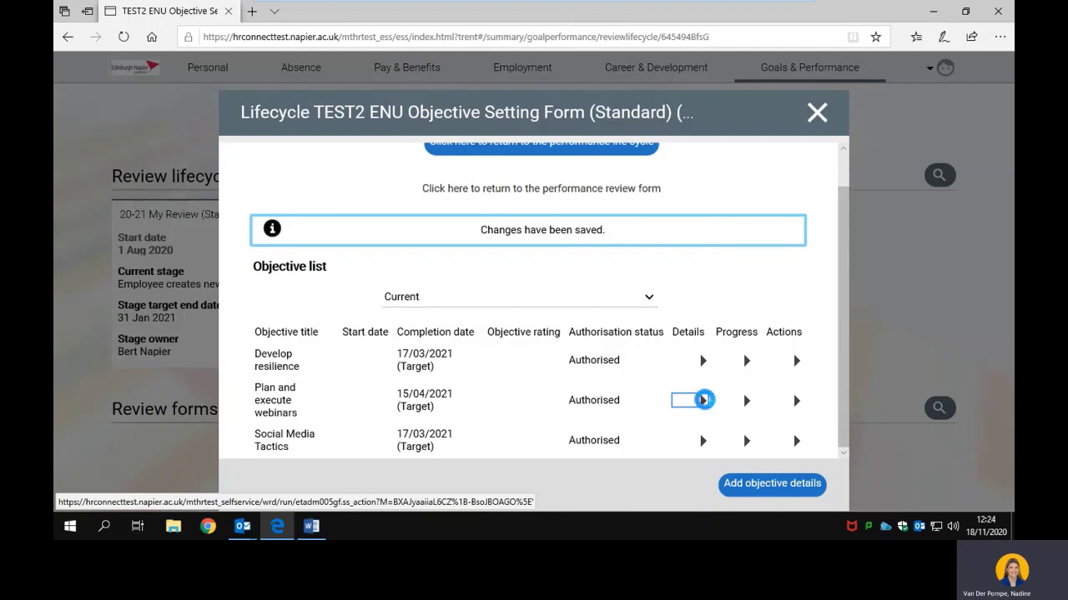
pyautogui.scroll(-3, 734, 342)
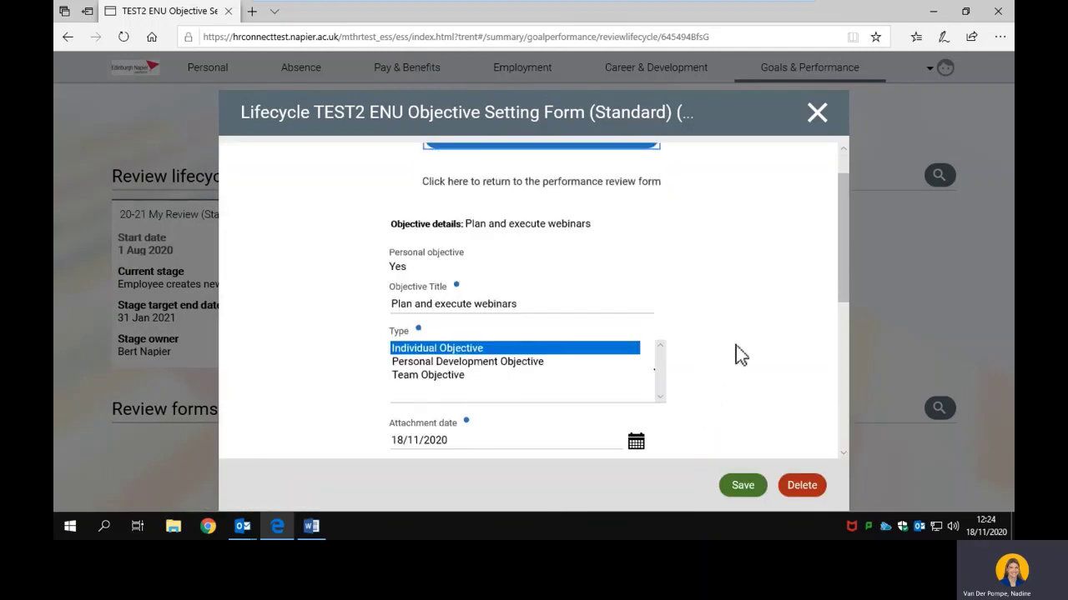
pyautogui.scroll(-3, 736, 352)
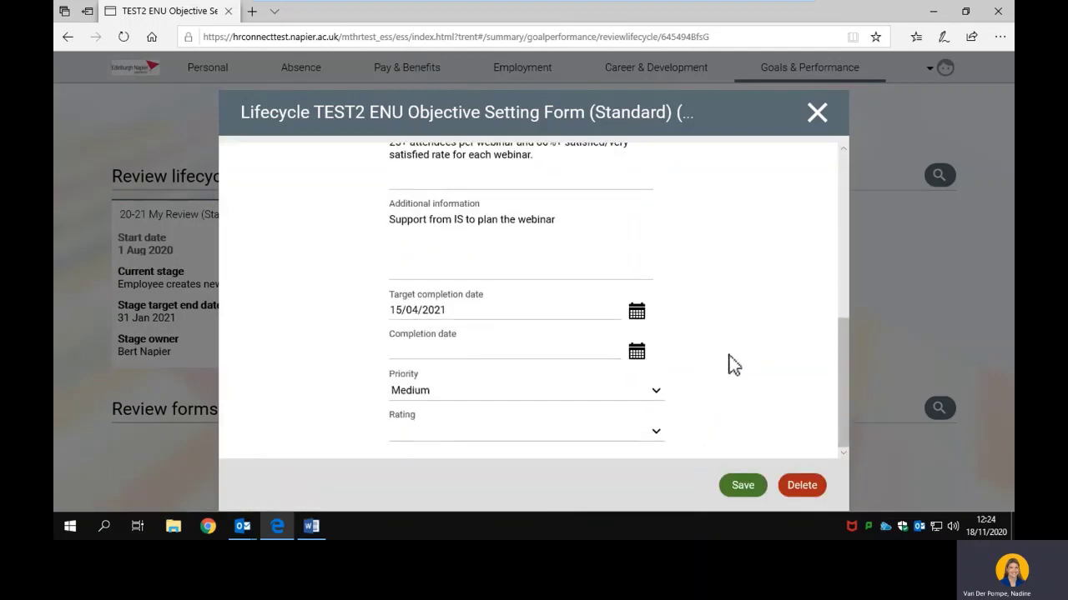
pyautogui.scroll(6, 734, 365)
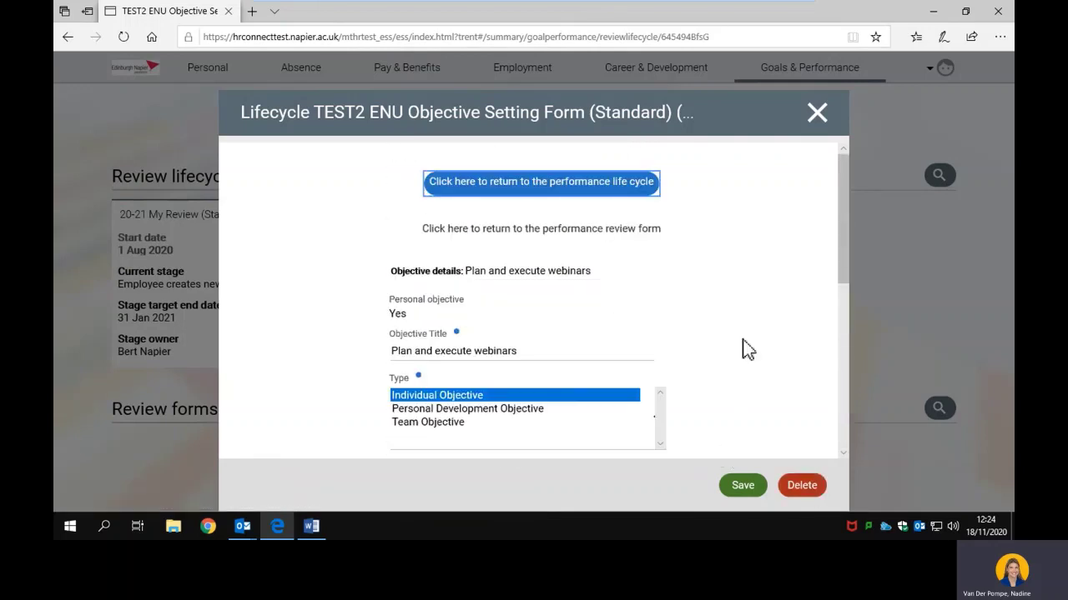
pyautogui.scroll(-3, 750, 376)
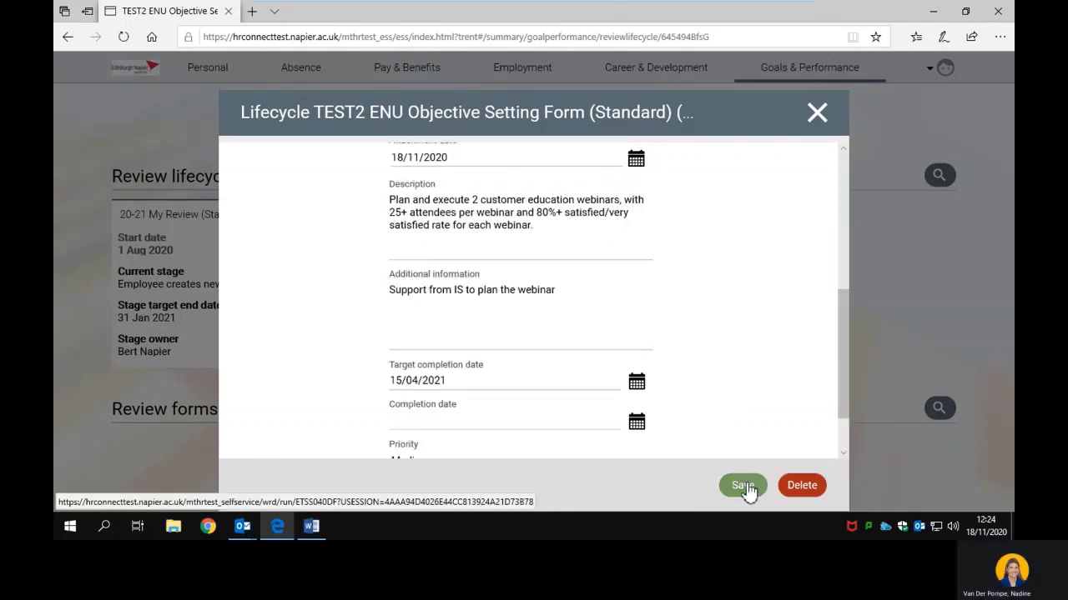
pyautogui.click(742, 485)
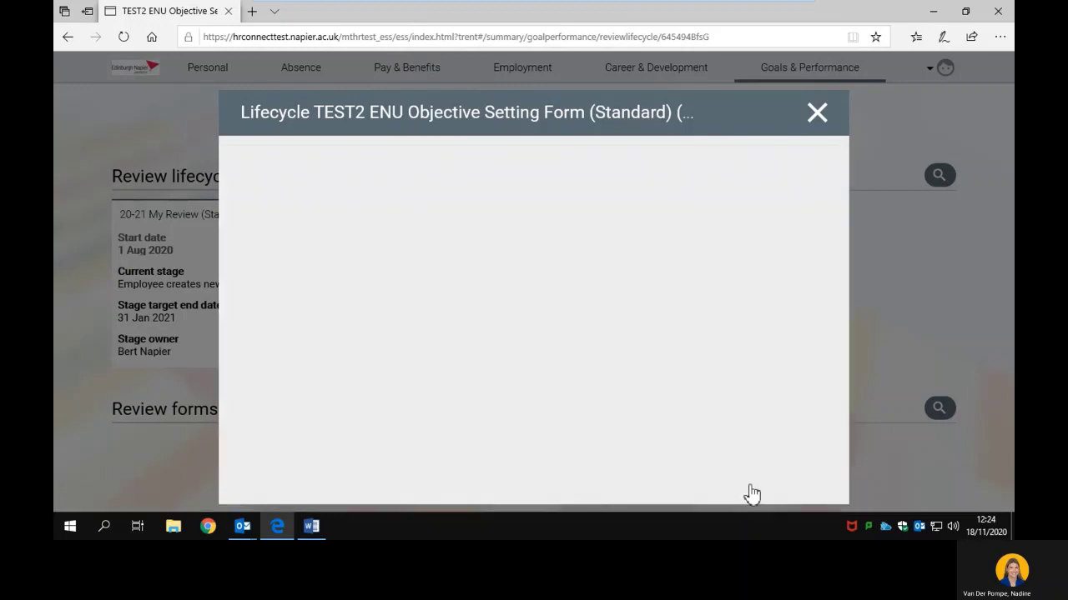
# Return from the objective list to the performance review form and expand the Objectives under New Objectives
pyautogui.scroll(-1, 388, 266)
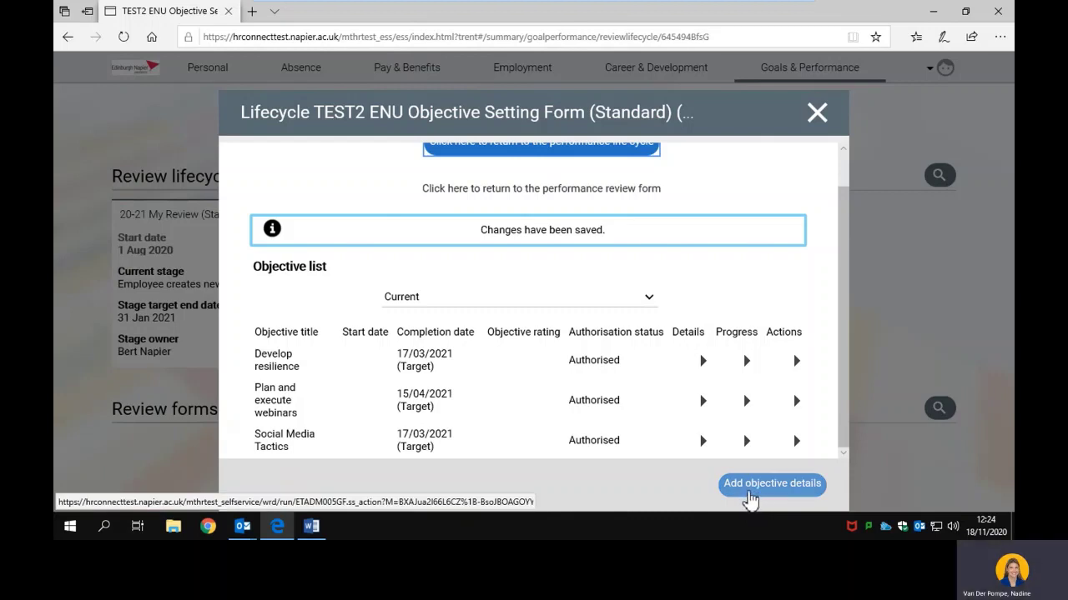
pyautogui.scroll(1, 595, 409)
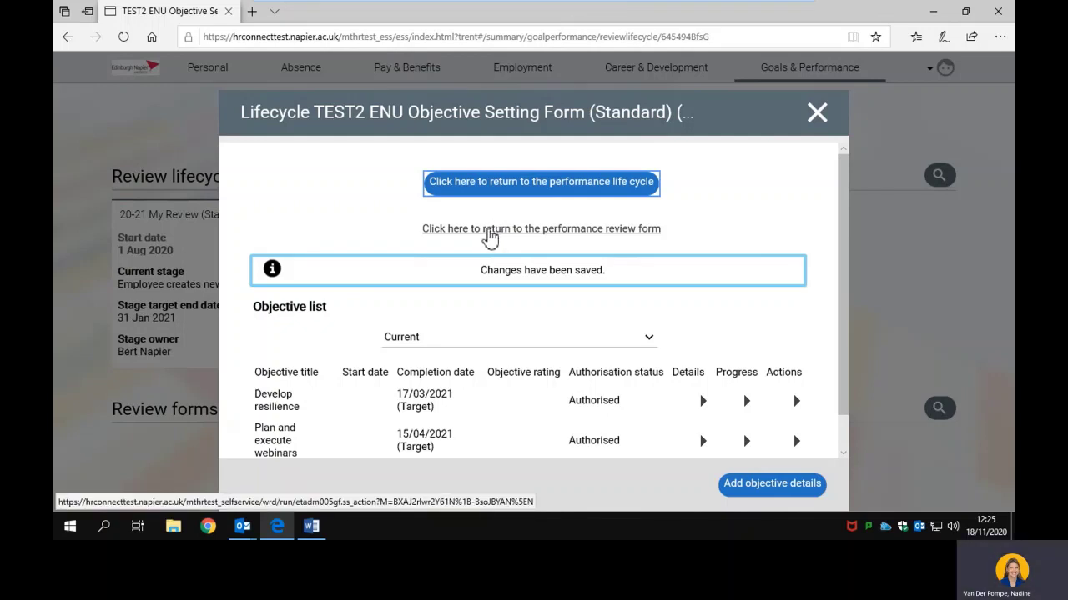
pyautogui.click(491, 230)
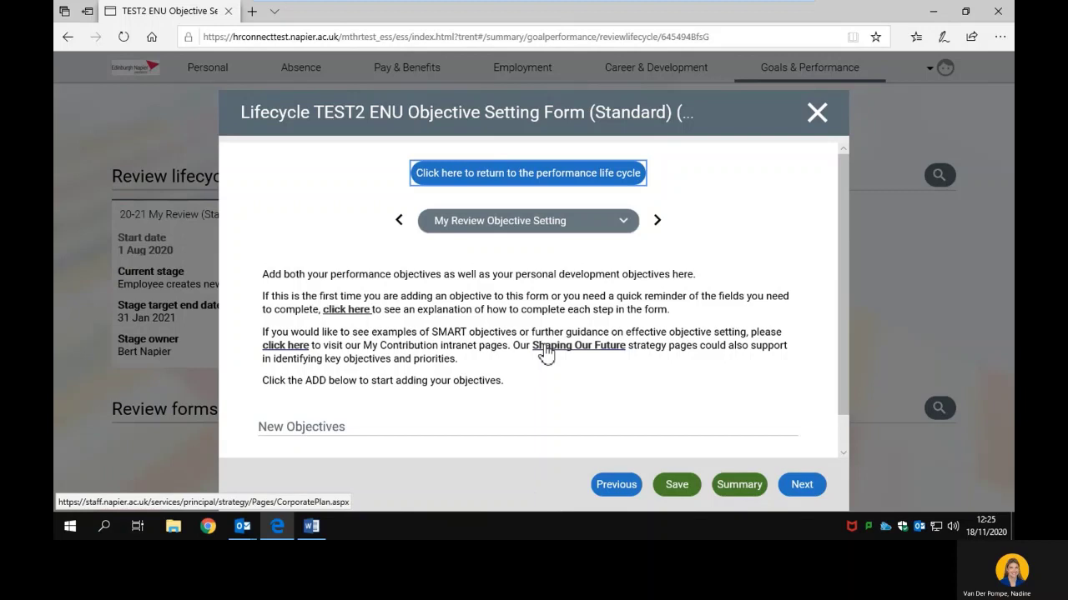
pyautogui.scroll(-1, 550, 352)
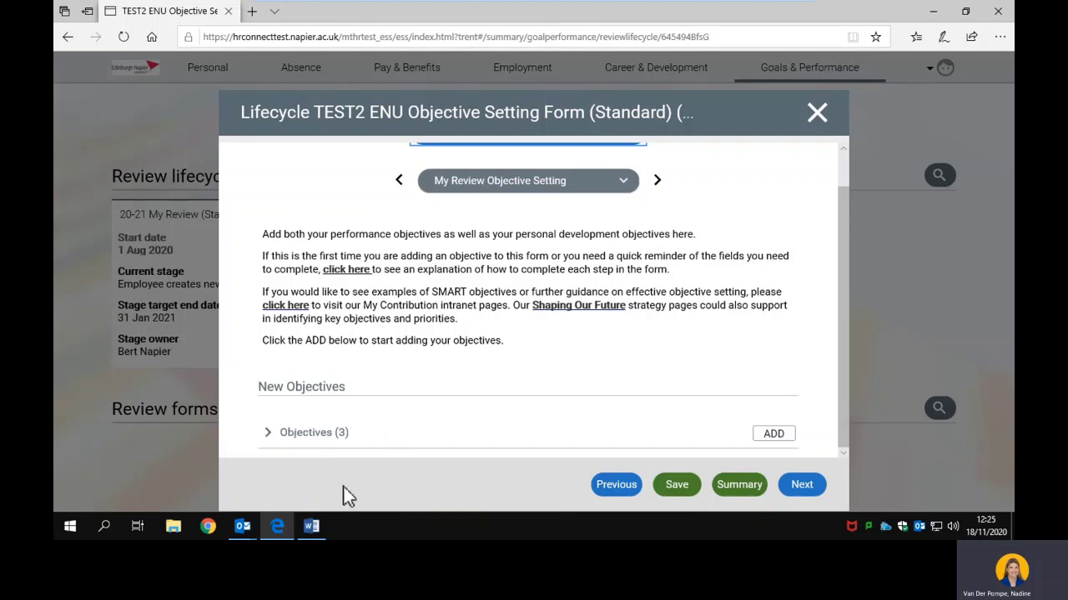
pyautogui.click(268, 434)
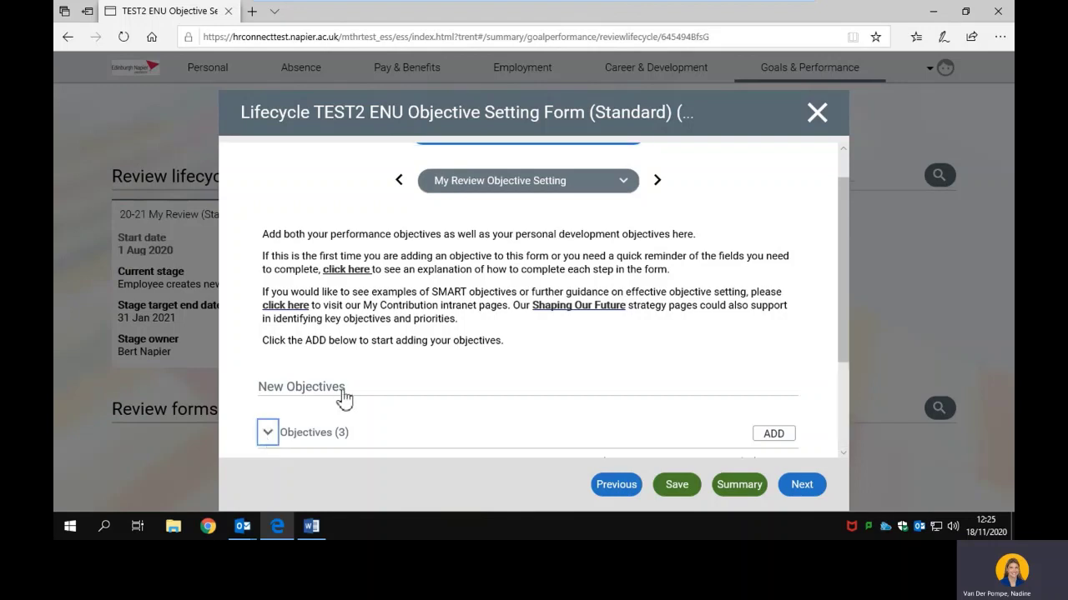
# Check the list of new objectives, and open the form's Manager Reviews and Agrees Objectives section to view it
pyautogui.scroll(-2, 345, 399)
pyautogui.scroll(1, 397, 415)
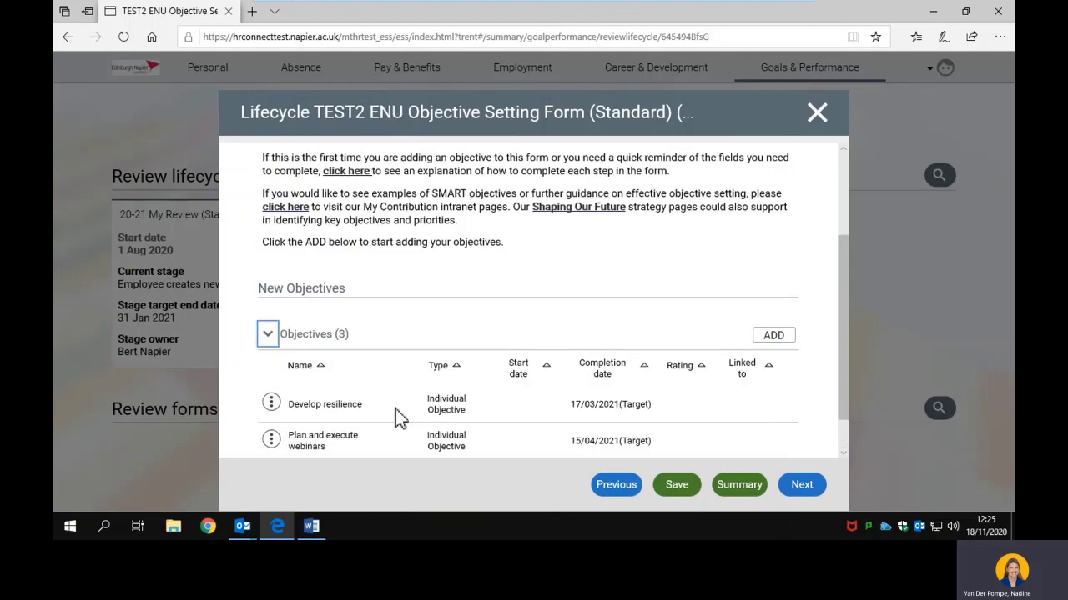
pyautogui.scroll(-1, 321, 433)
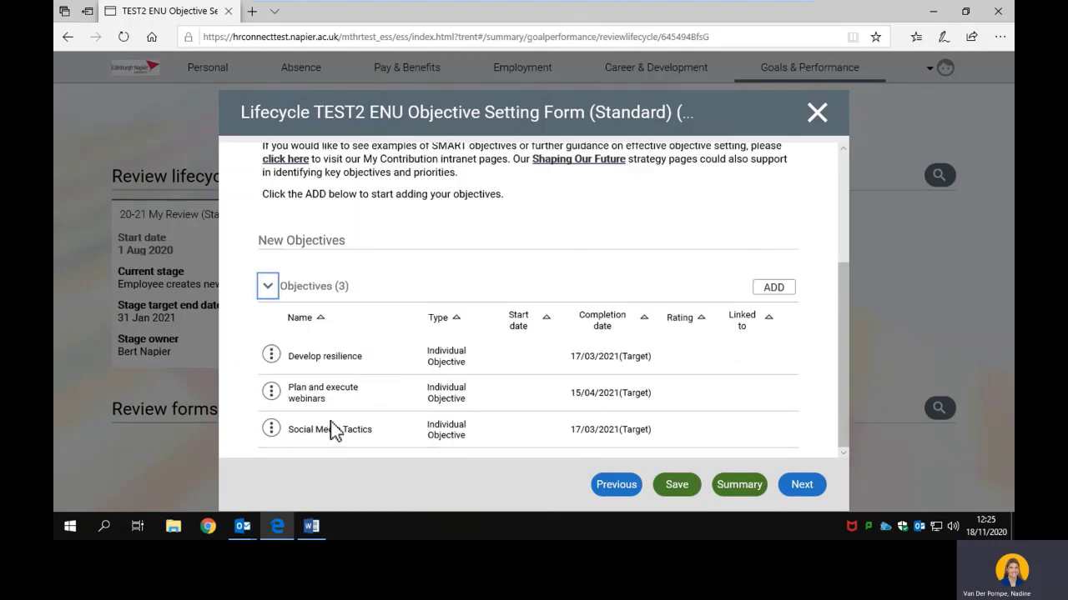
pyautogui.scroll(4, 327, 418)
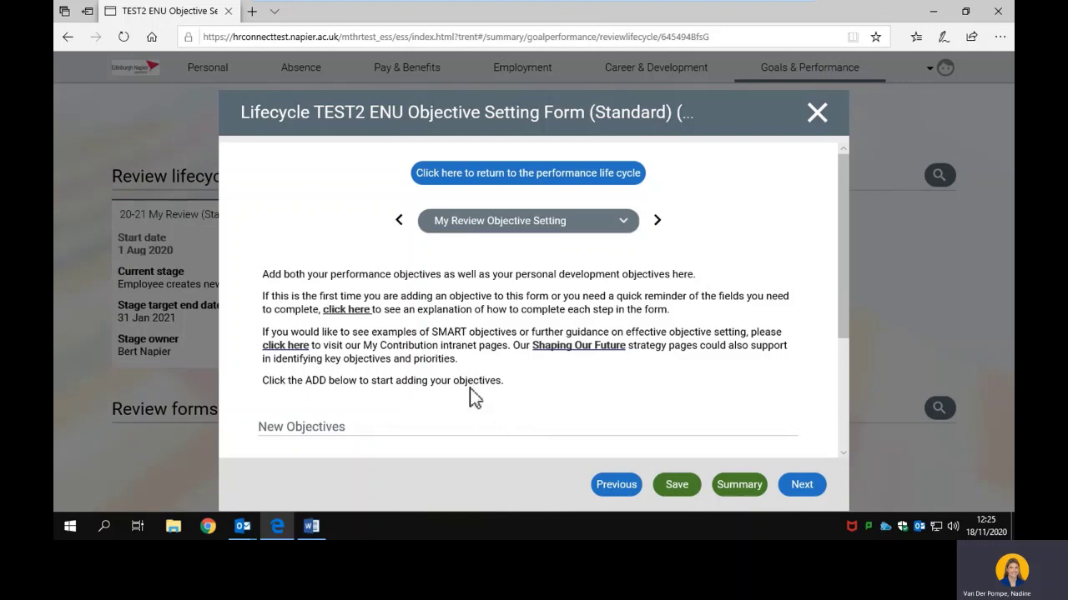
pyautogui.click(613, 224)
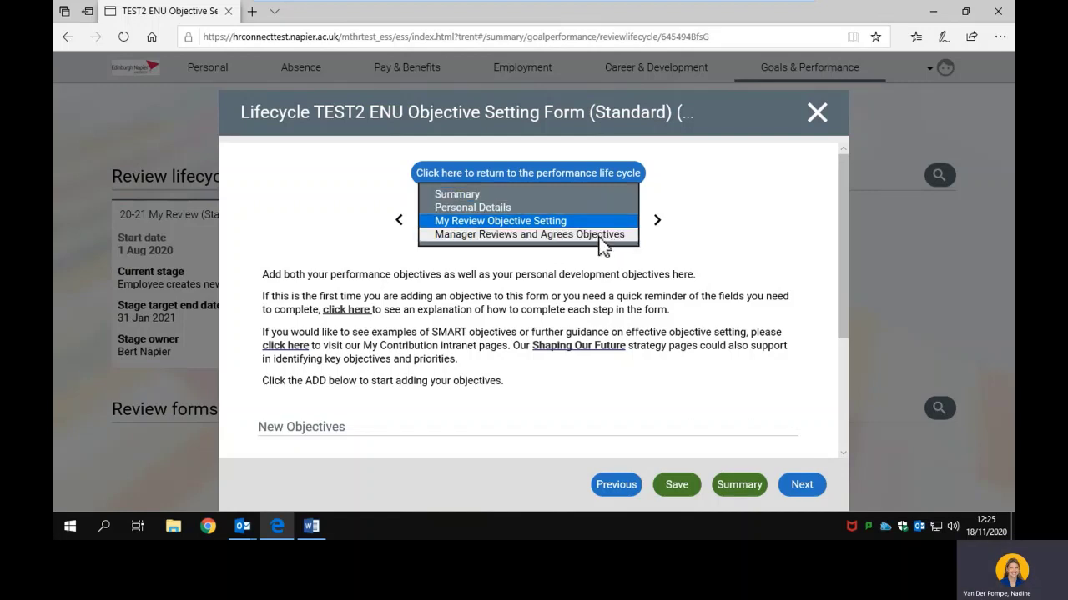
pyautogui.click(600, 236)
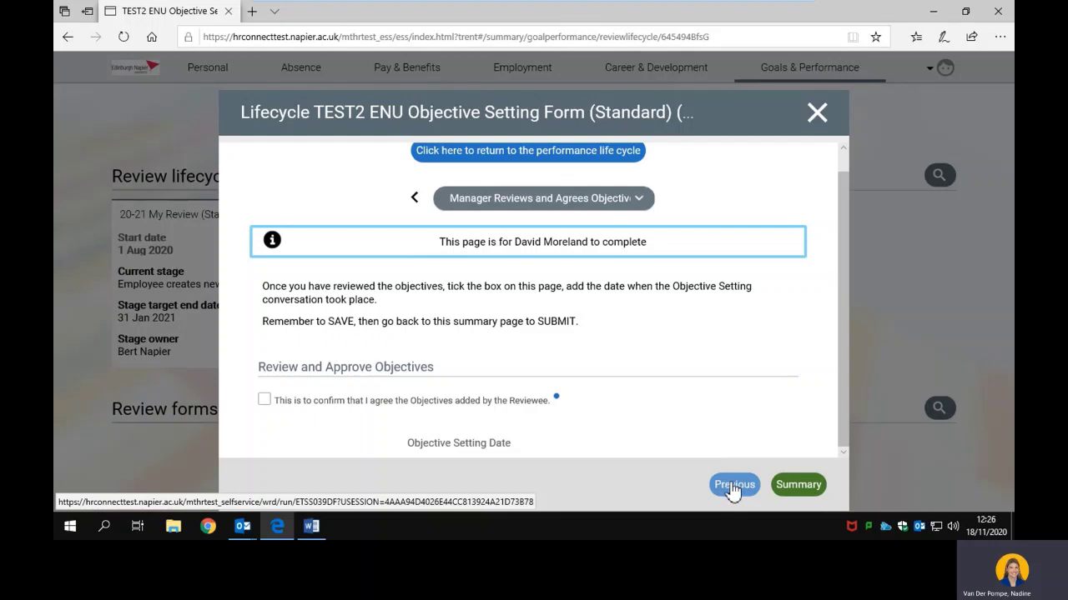
# Return to the form's Summary section, read through the guidance, and submit the objective setting form, confirming the submission
pyautogui.click(484, 200)
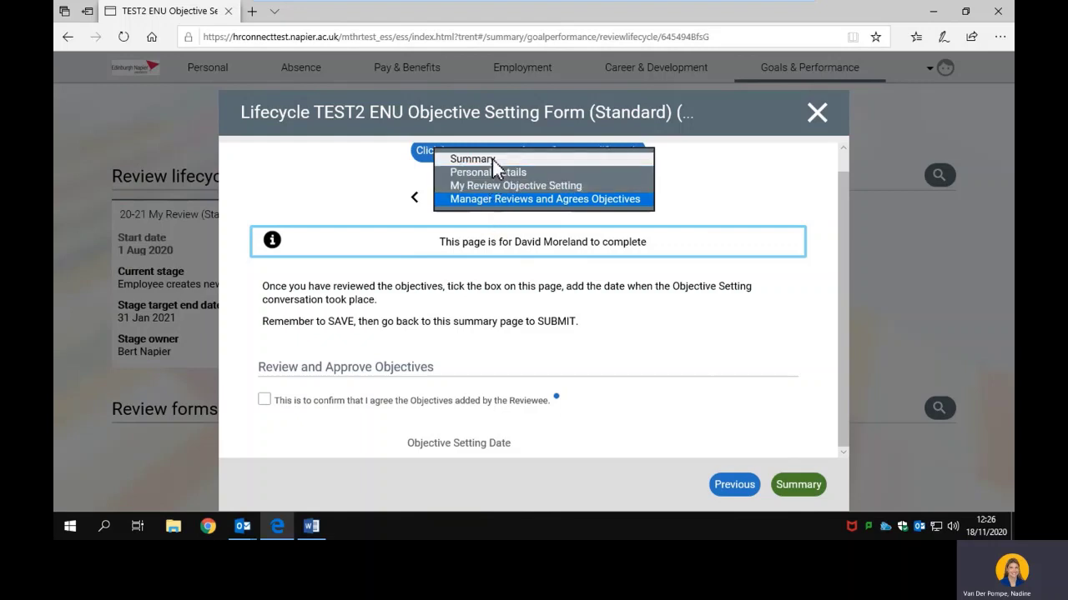
pyautogui.click(492, 159)
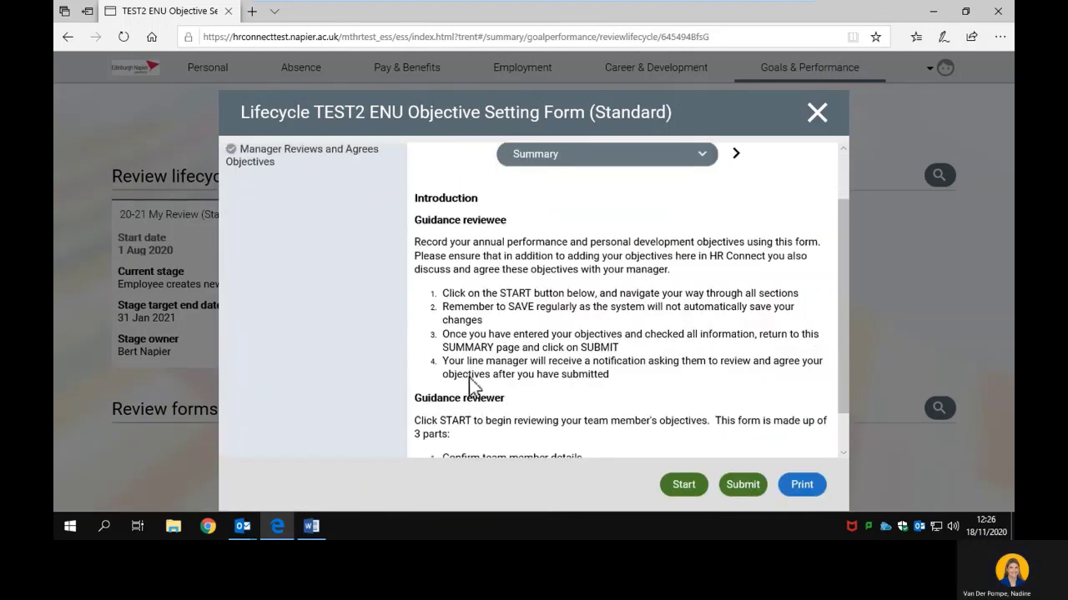
pyautogui.scroll(-1, 498, 383)
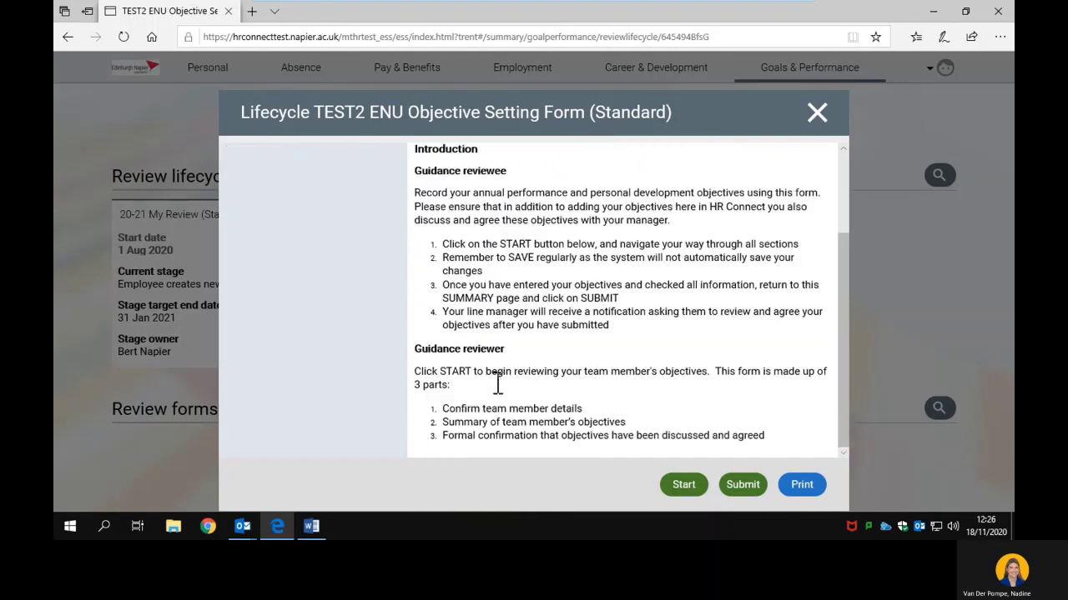
pyautogui.click(745, 494)
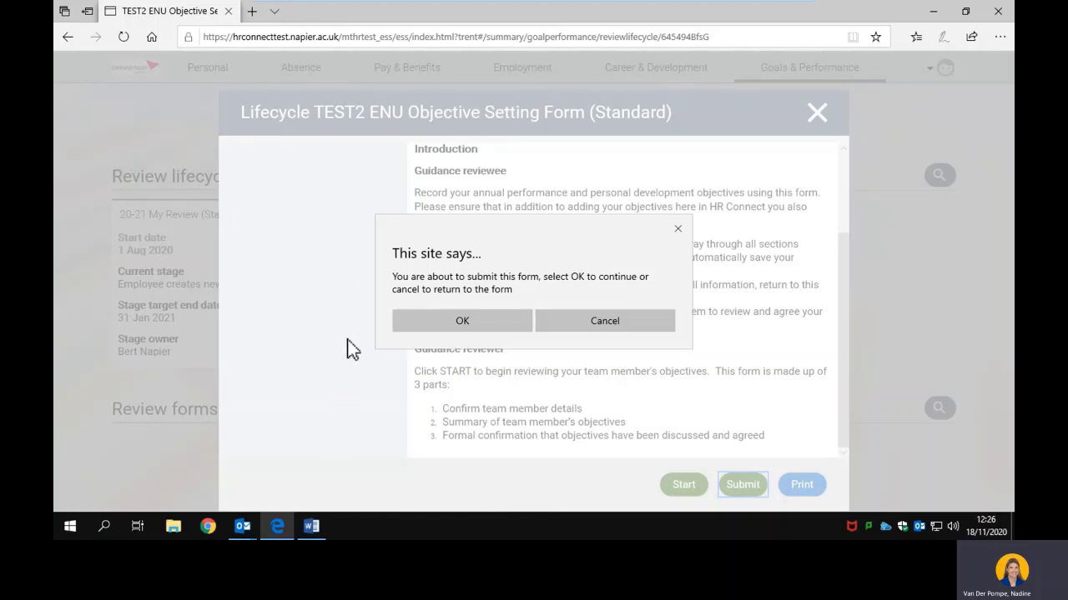
pyautogui.click(439, 320)
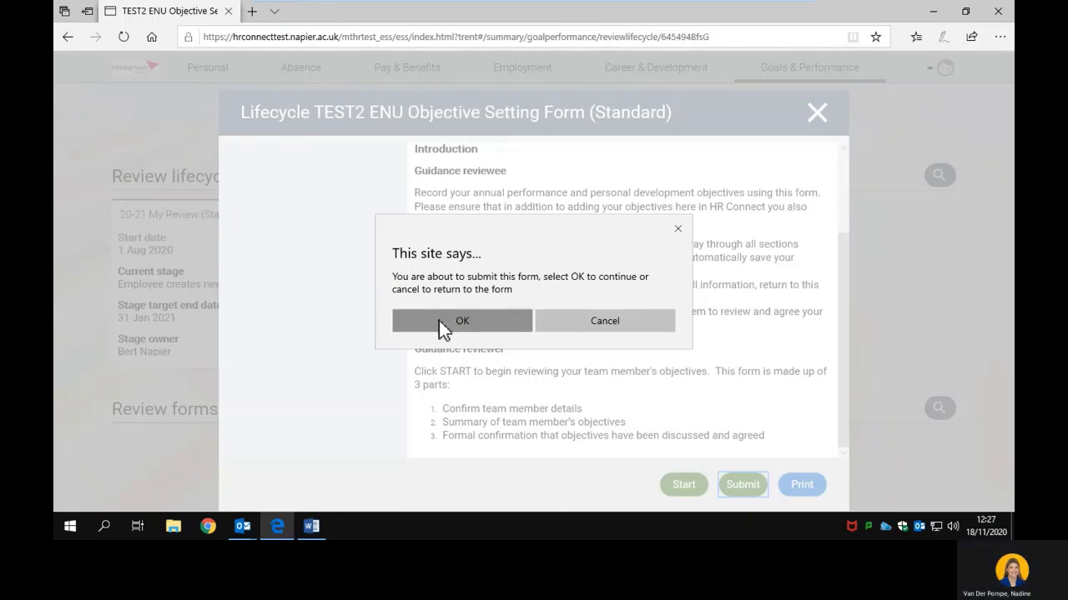